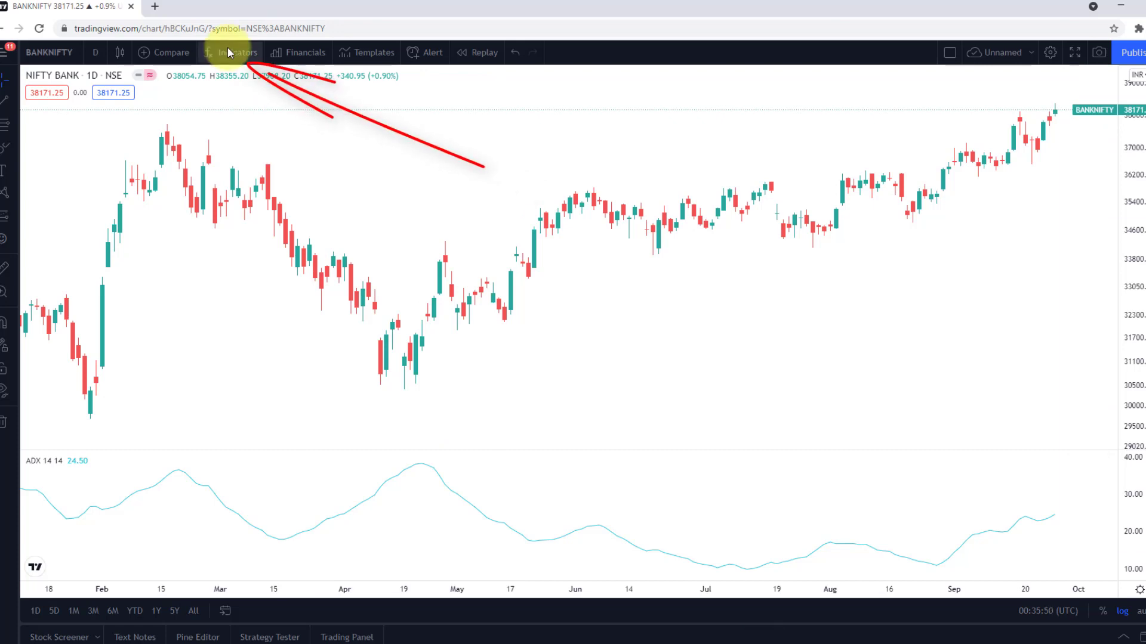
Search the indicator library for "adx" and close it without adding anything.
left_click(227, 53)
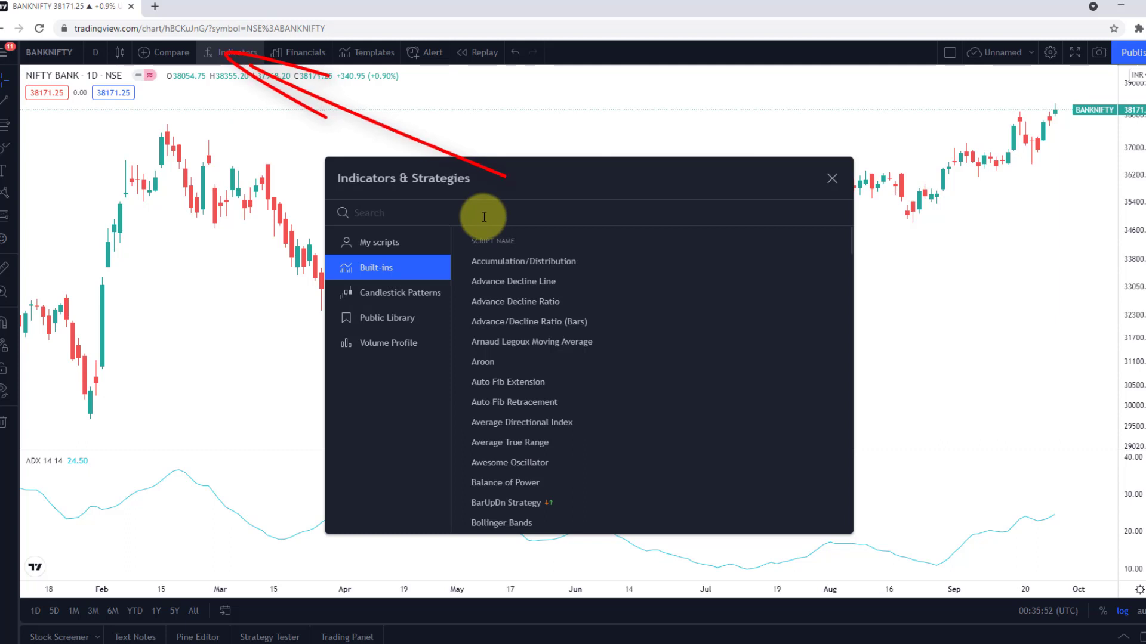
type("adx")
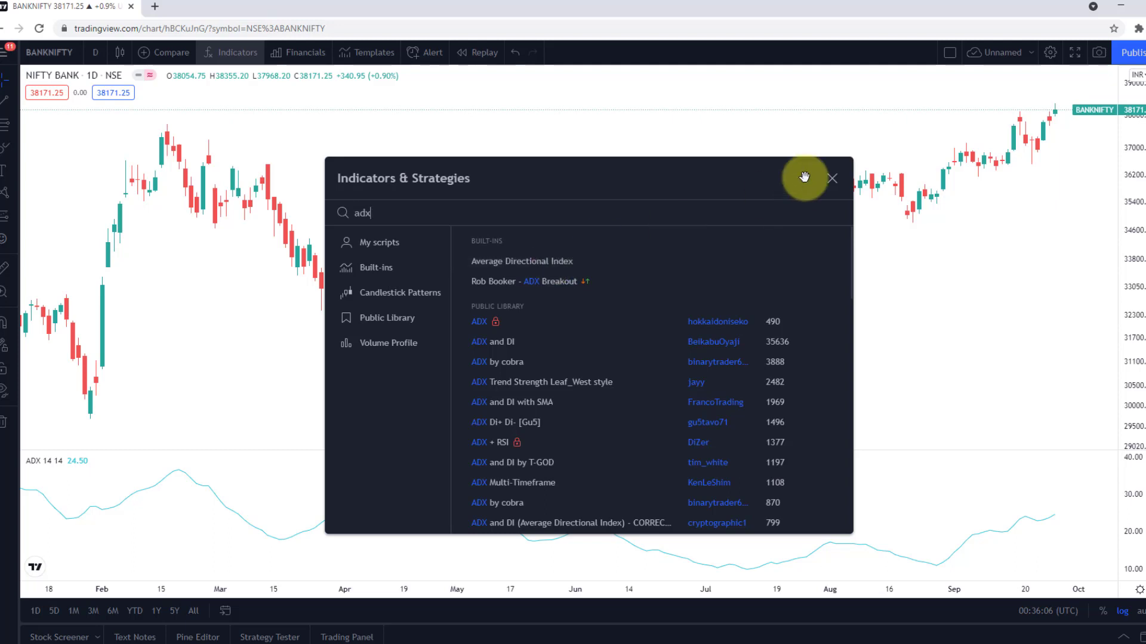
left_click(833, 178)
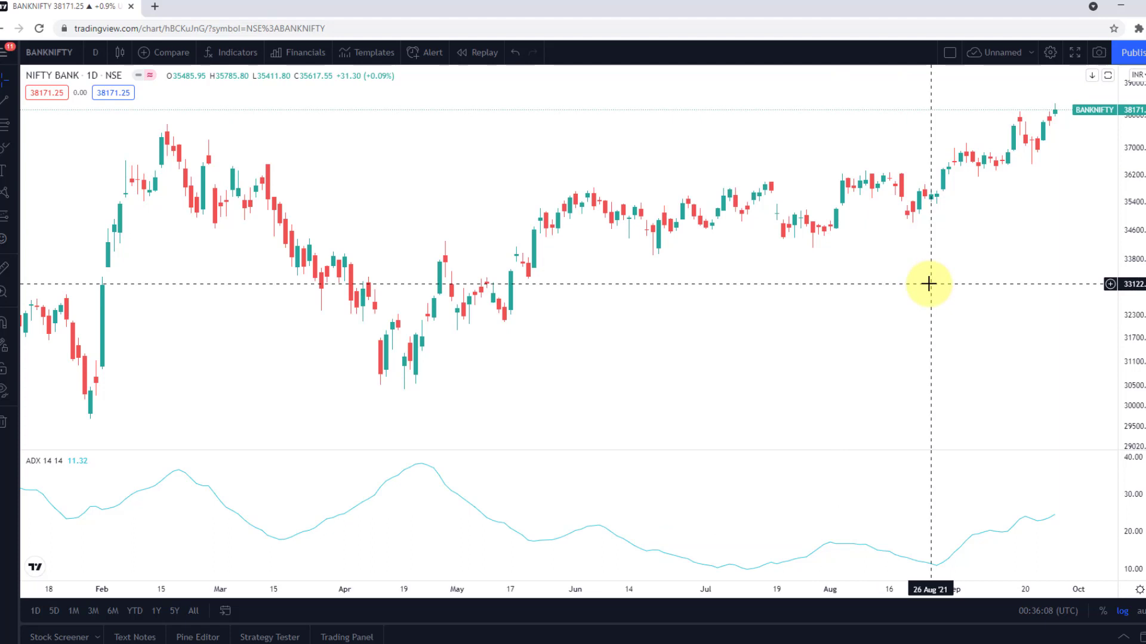
Draw a near-horizontal trend line across the full width of the ADX pane at about the 25 level.
left_click(15, 100)
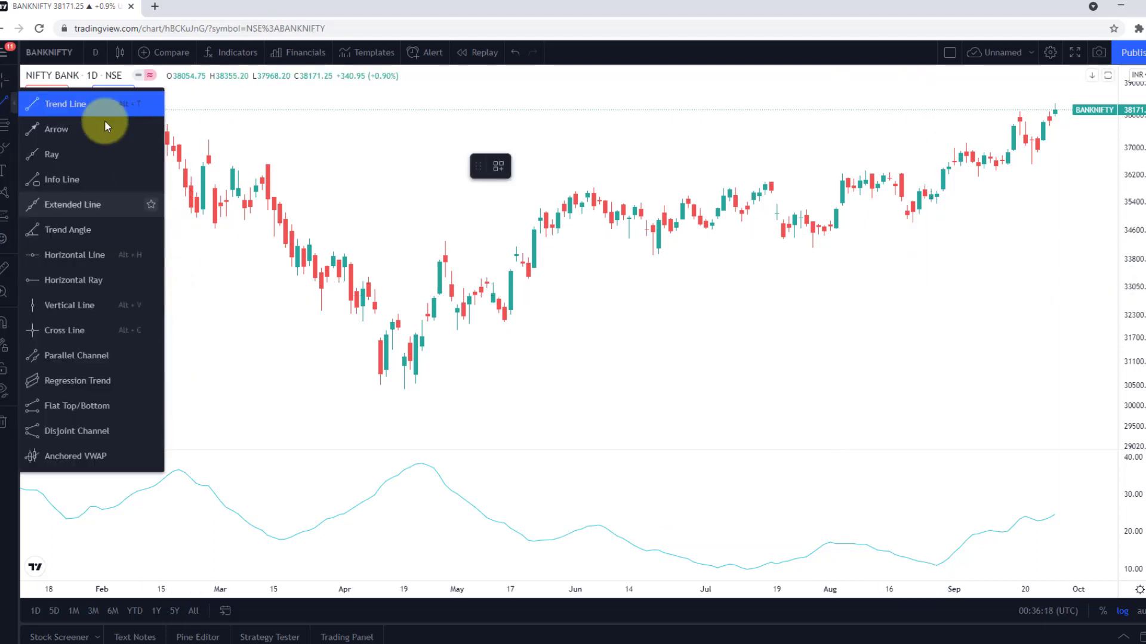
left_click(83, 105)
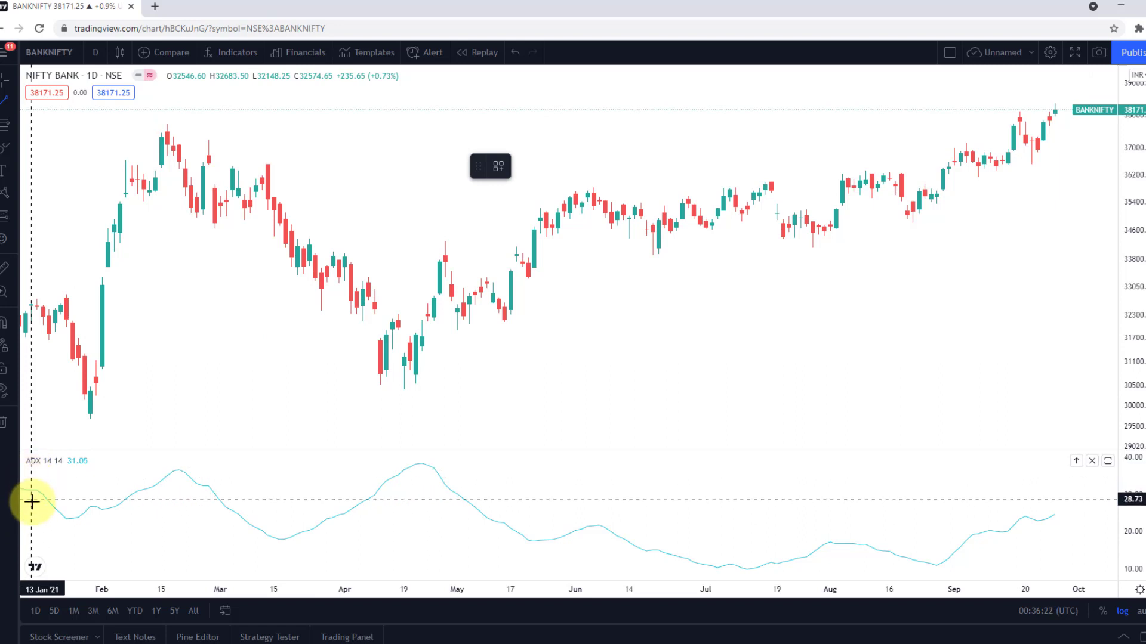
left_click_drag(32, 512, 1107, 513)
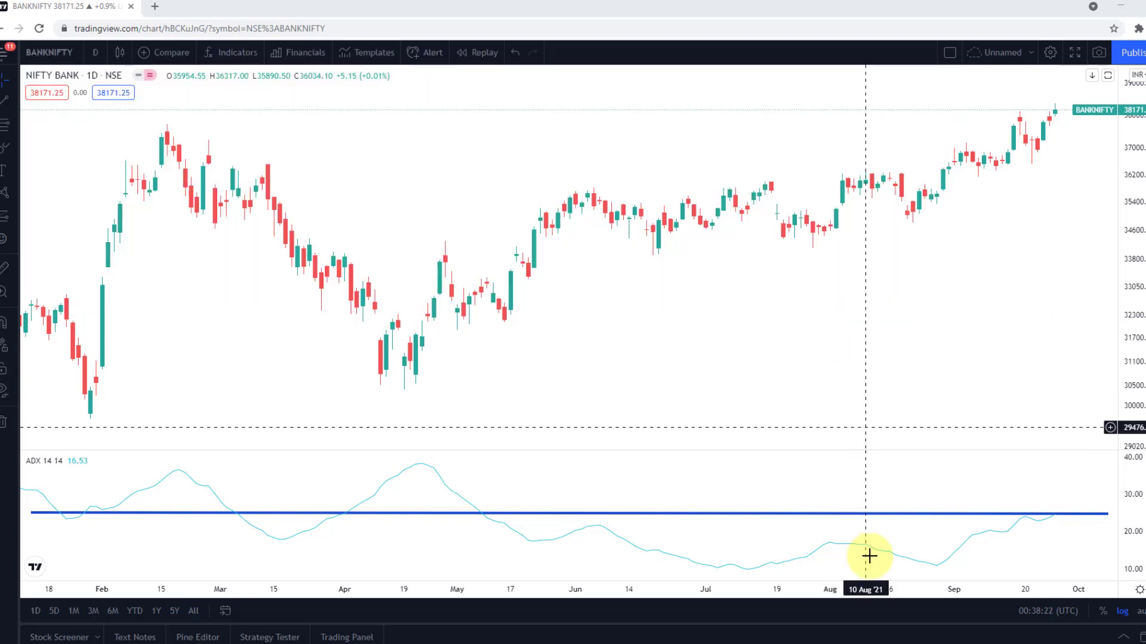
Examine where the ADX curve lies relative to its 25 and 20 level lines and compare it with the price action.
left_click(855, 515)
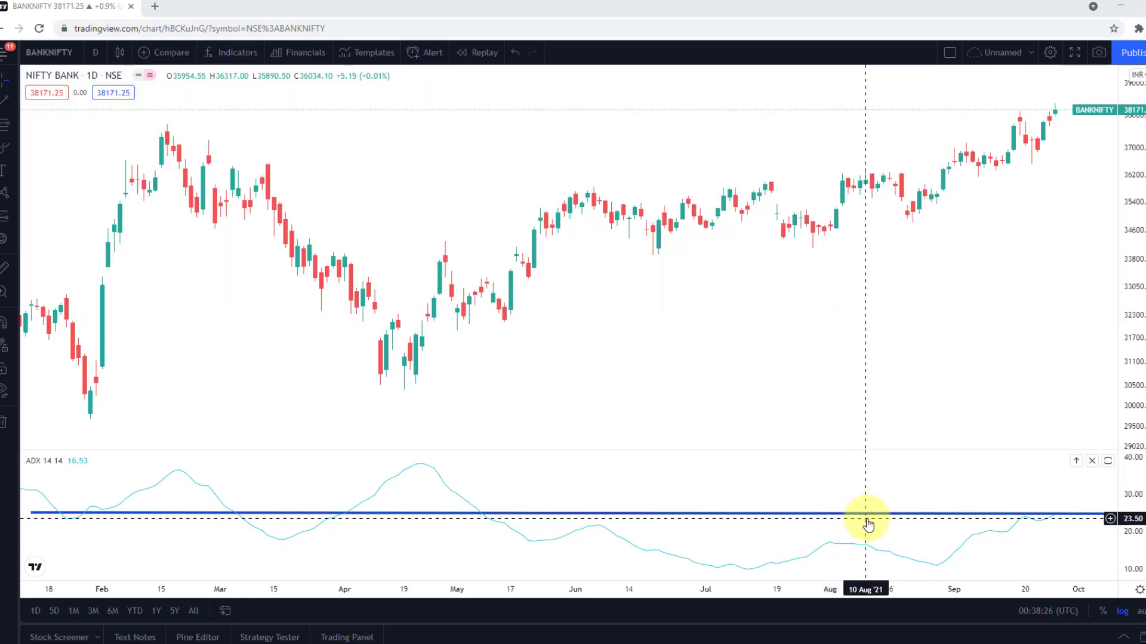
left_click(866, 497)
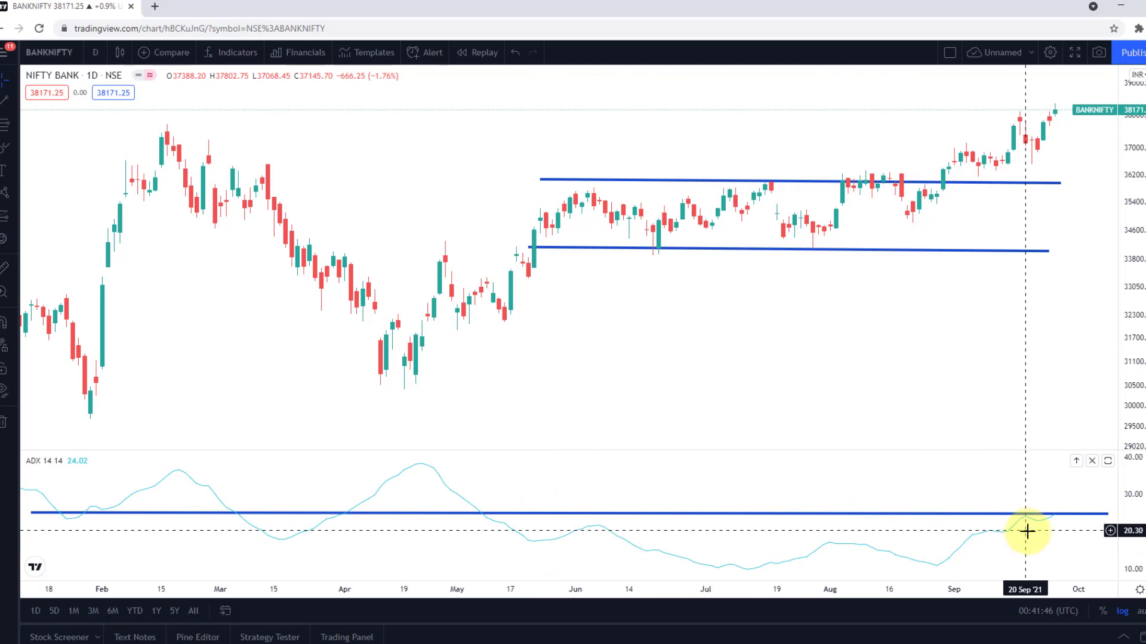
left_click(1053, 514)
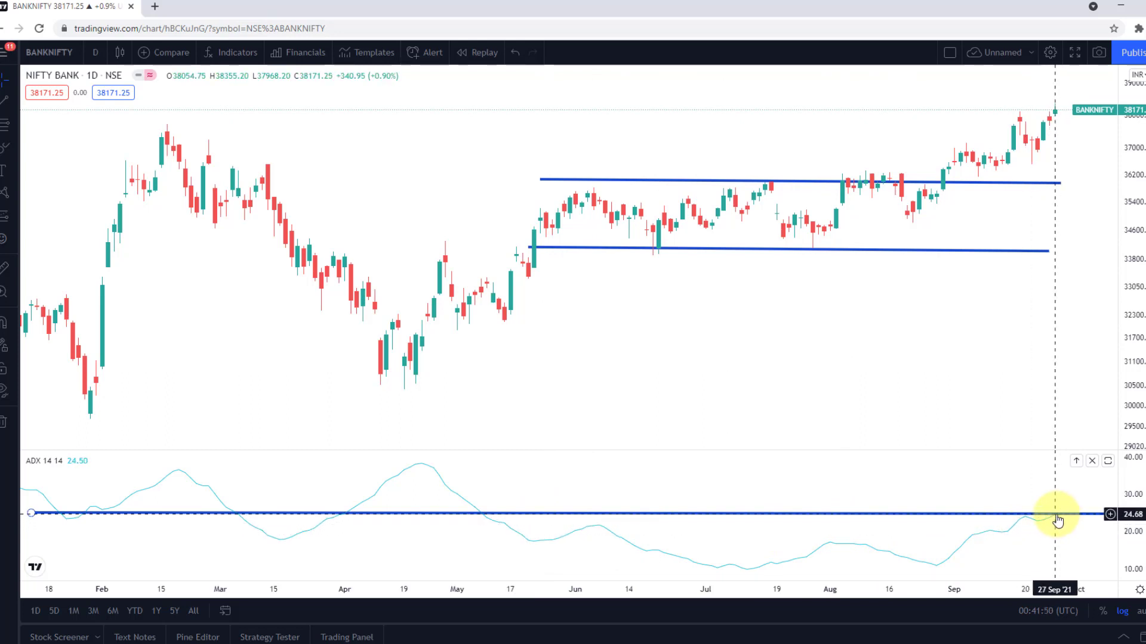
left_click_drag(1058, 521, 1057, 523)
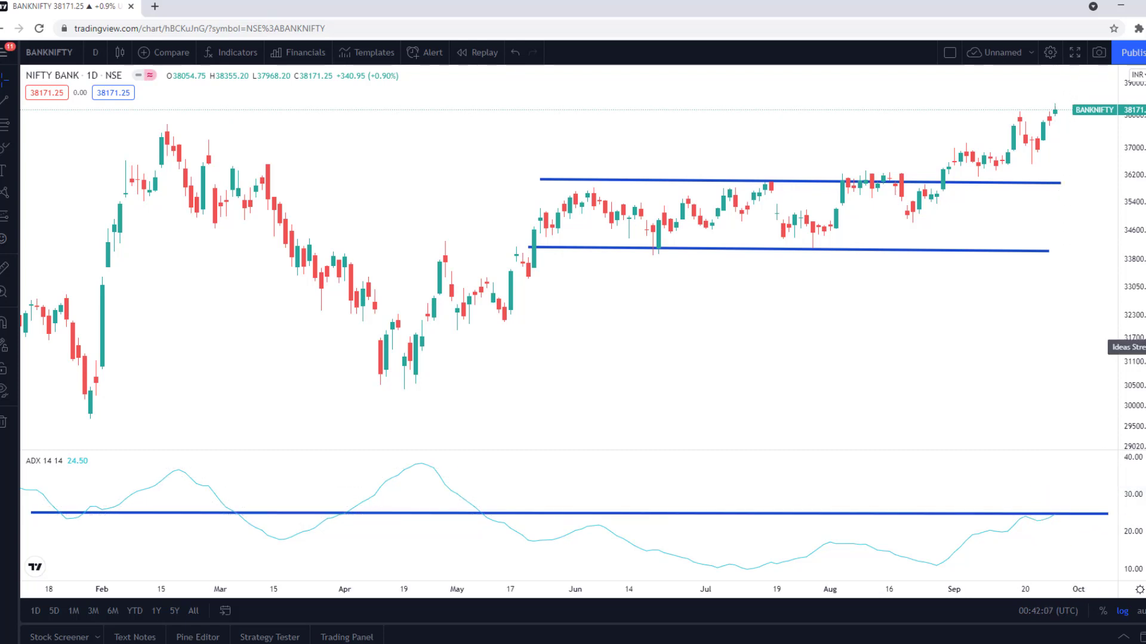
mouse_move(294, 233)
left_mouse_down()
mouse_move(108, 440)
mouse_move(157, 358)
mouse_move(126, 422)
left_mouse_up()
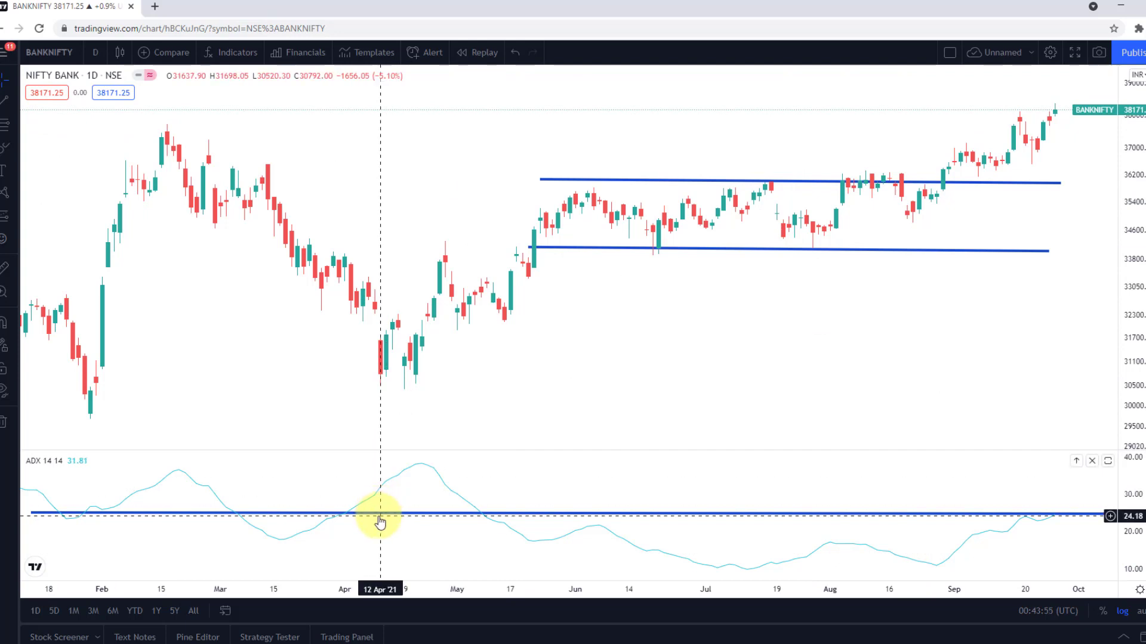
left_click(383, 513)
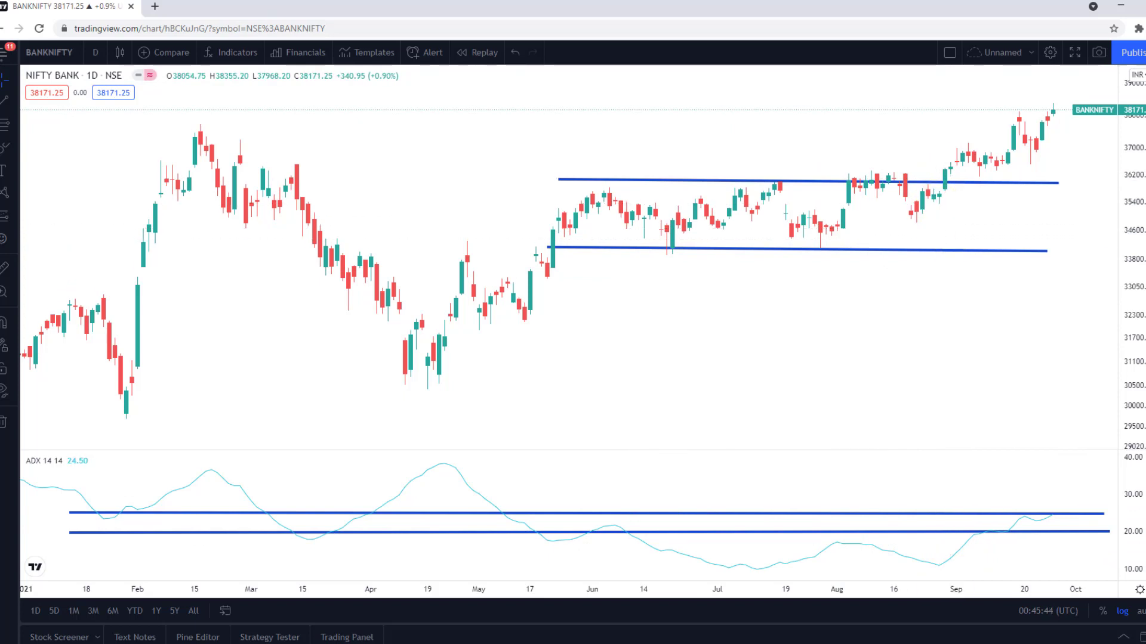
left_click(628, 534)
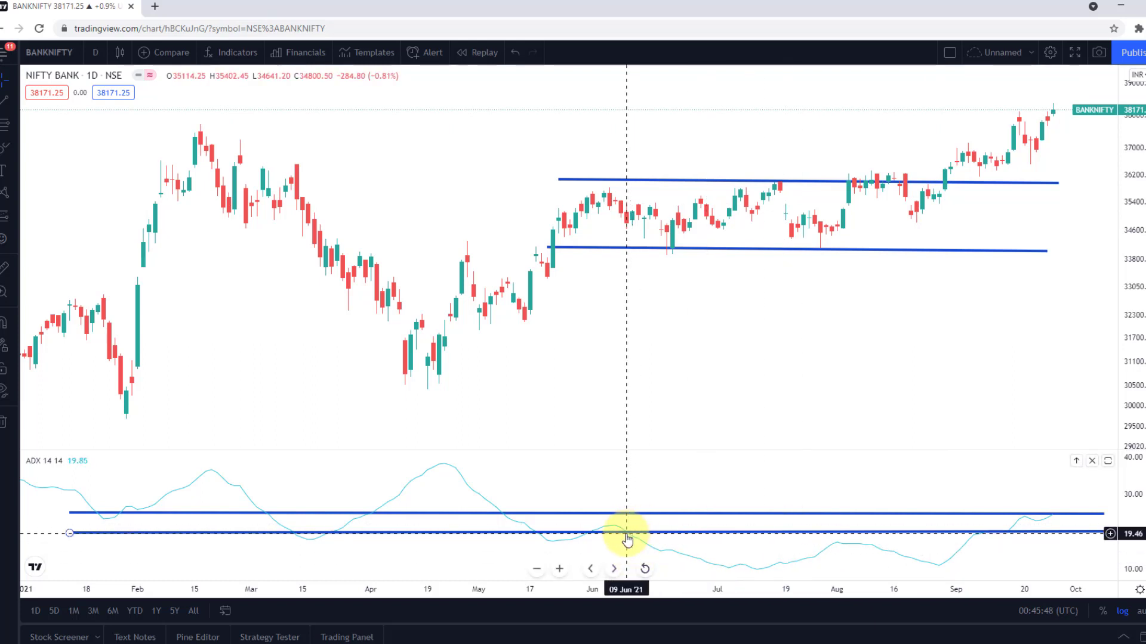
left_click(488, 514)
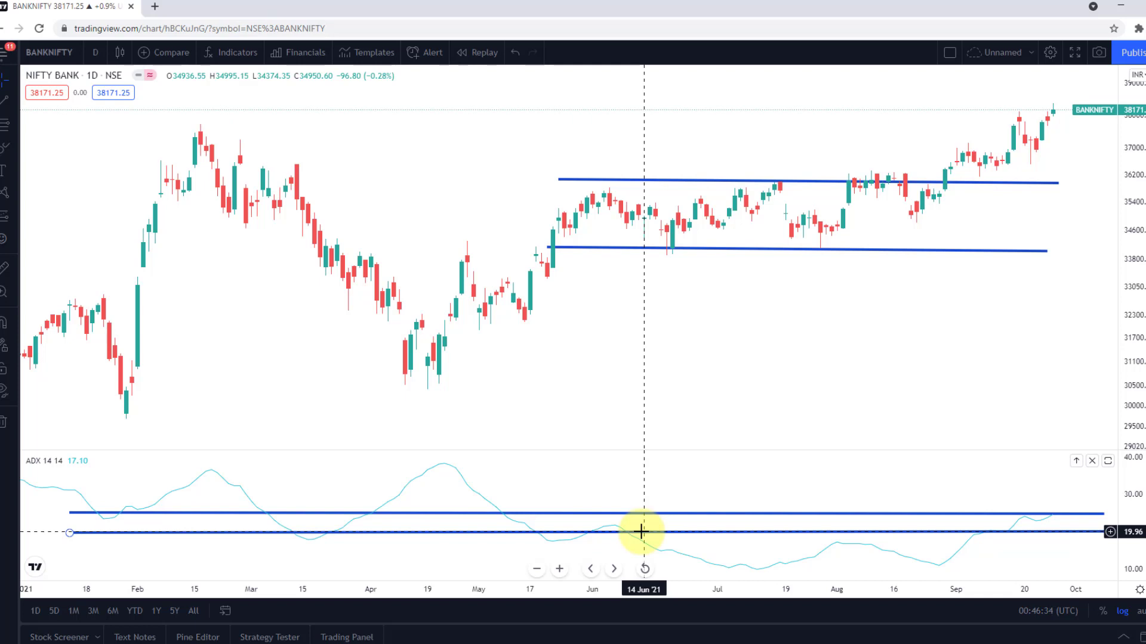
left_click(832, 465)
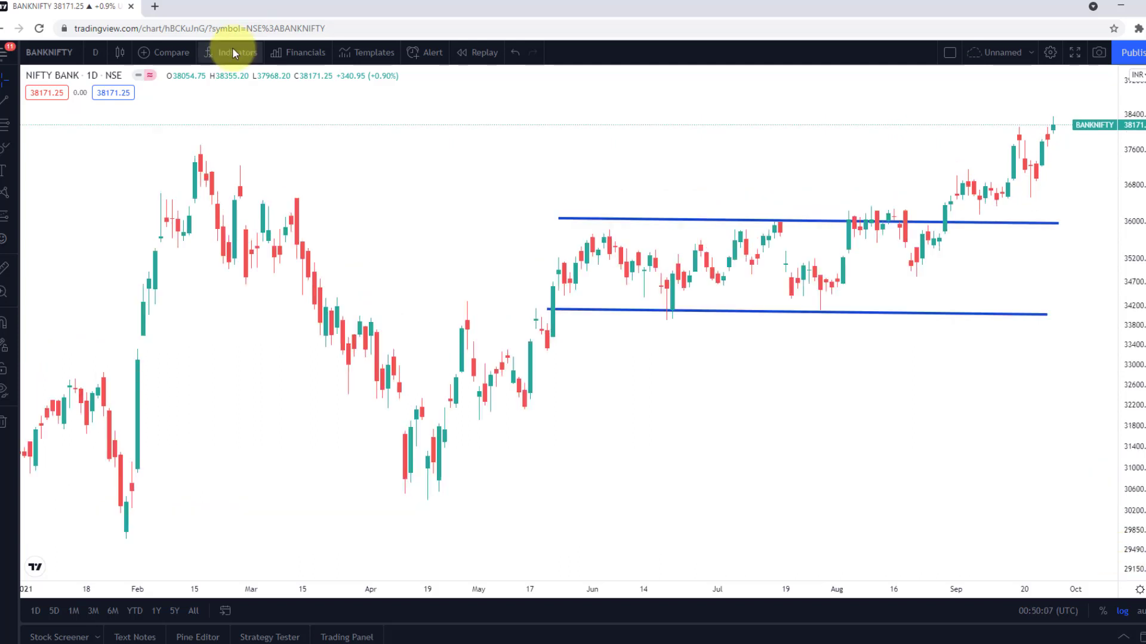
Search the indicators for "atr" and add the built-in Average True Range to the chart.
left_click(231, 52)
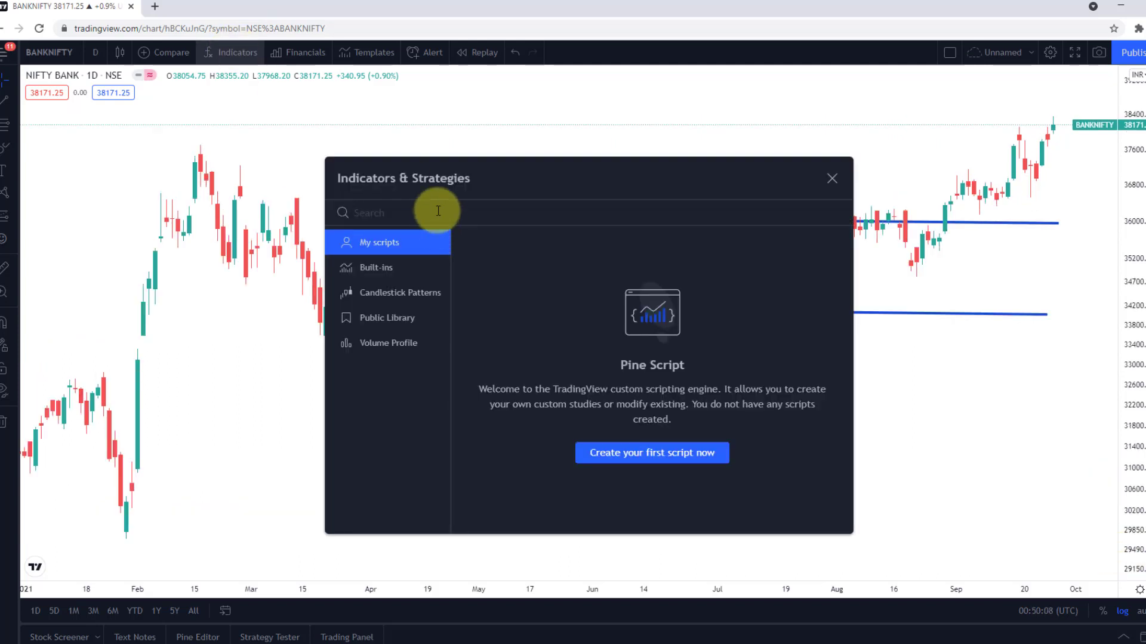
type("atr")
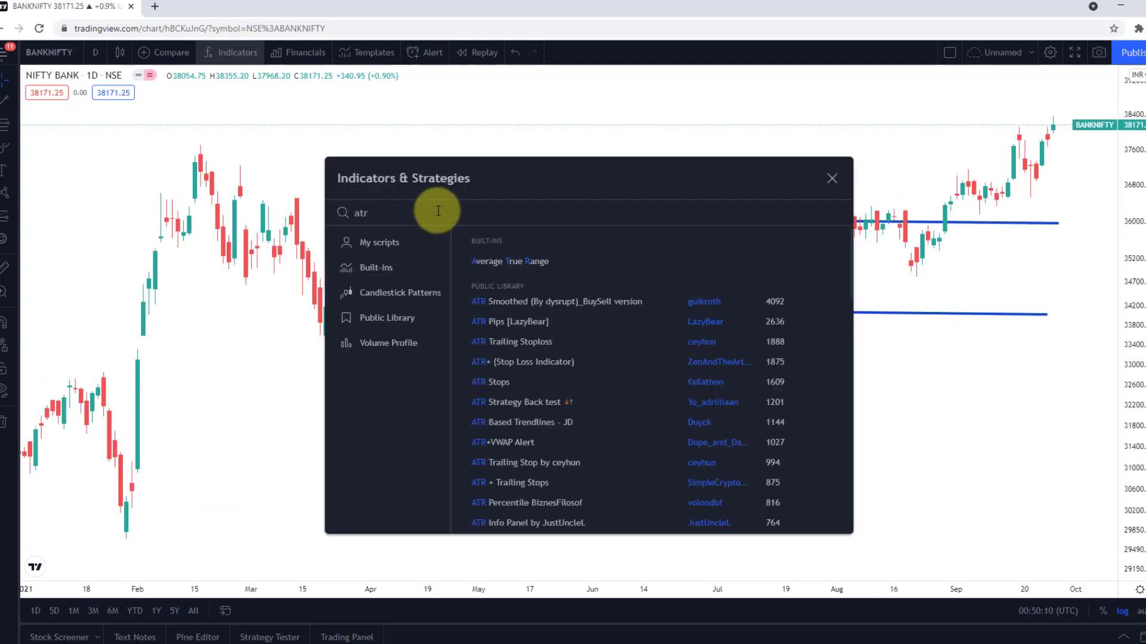
left_click(561, 261)
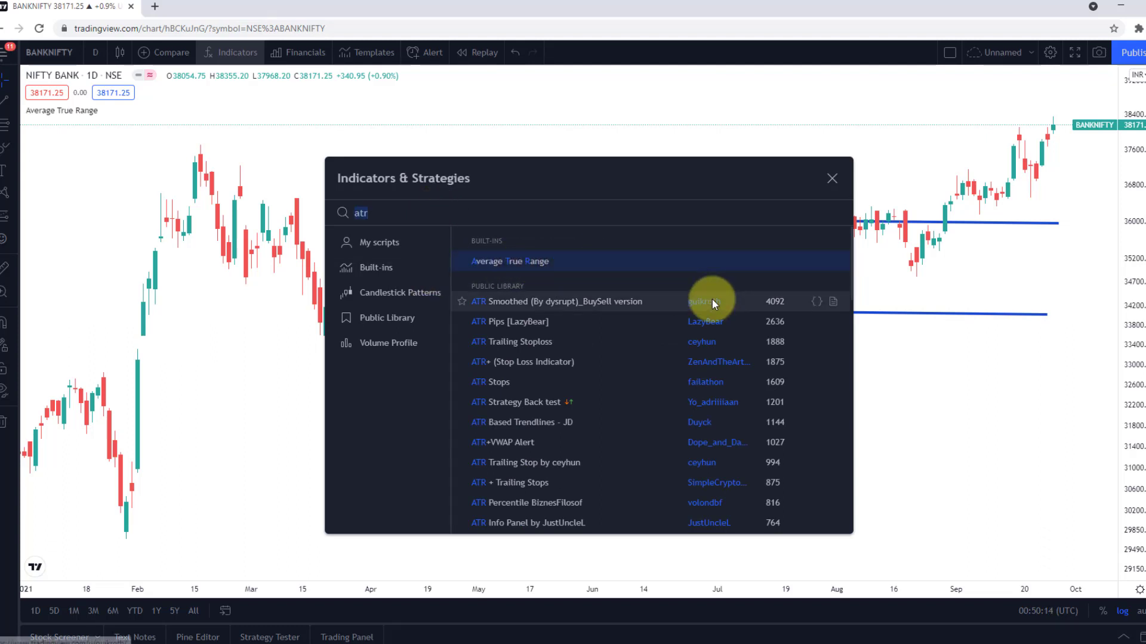
left_click(831, 179)
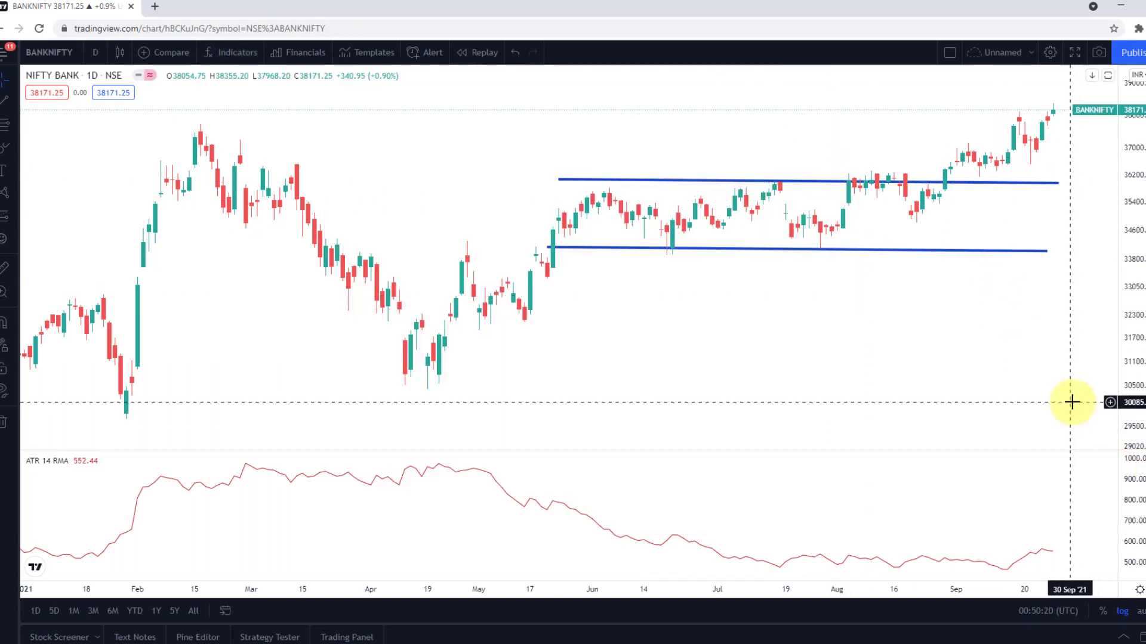
Review the ATR indicator's length and smoothing inputs, including the smoothing options, and close its settings.
mouse_move(50, 463)
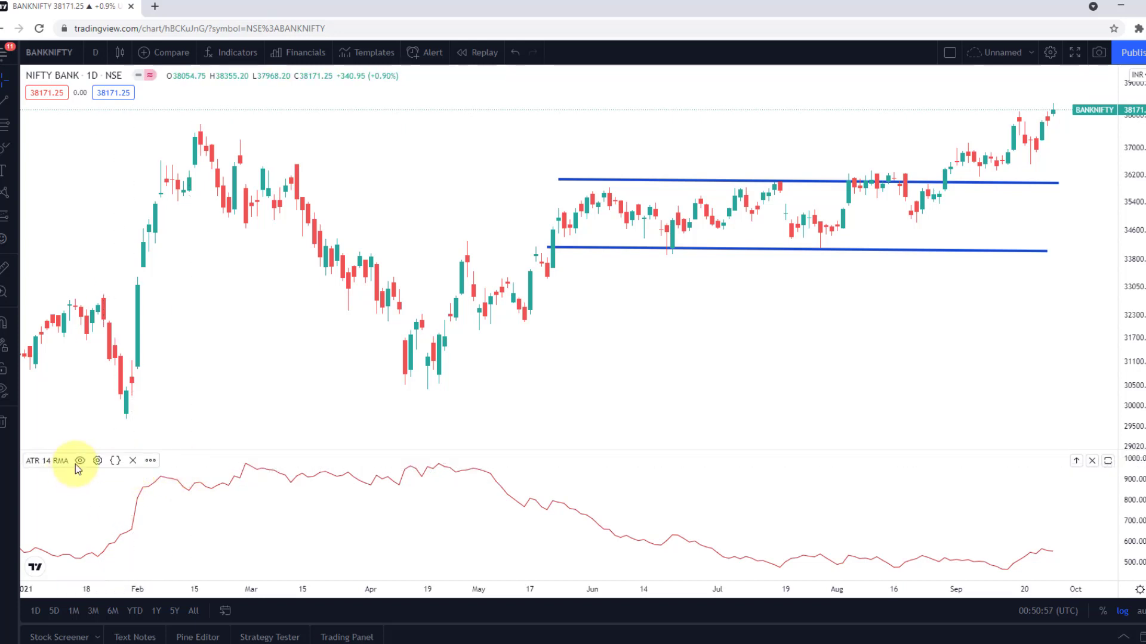
left_click(98, 461)
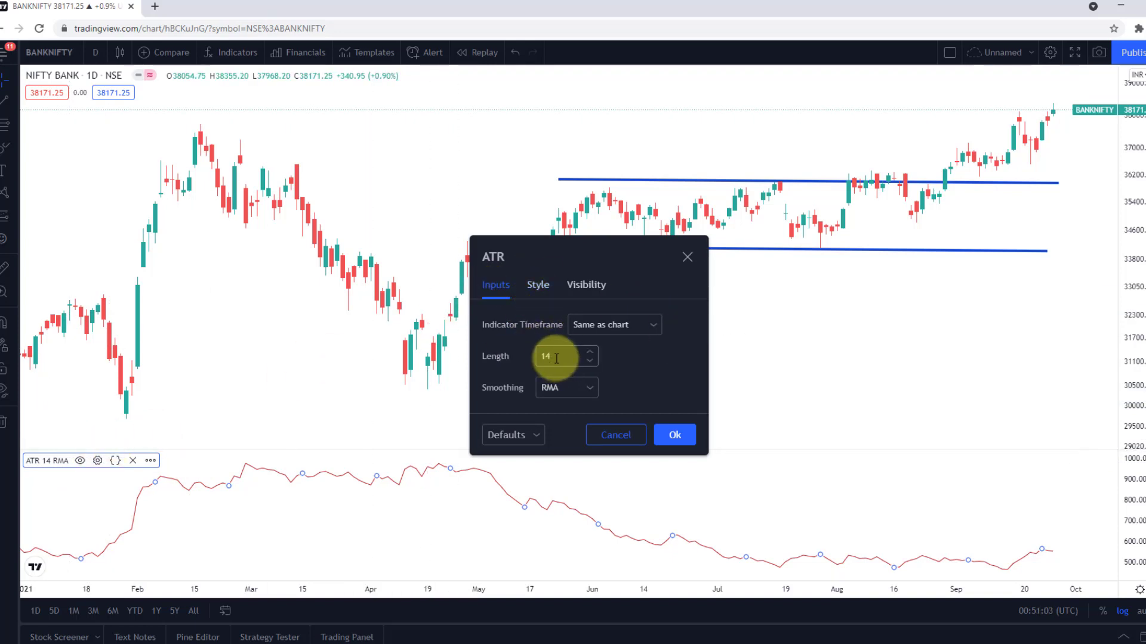
left_click(590, 351)
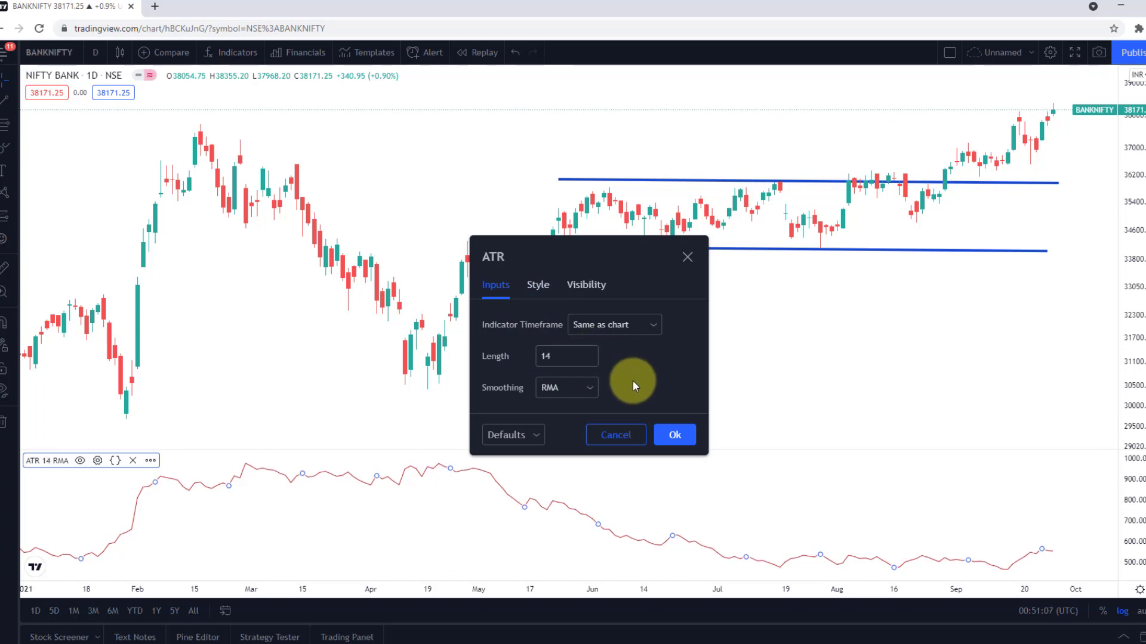
left_click(589, 387)
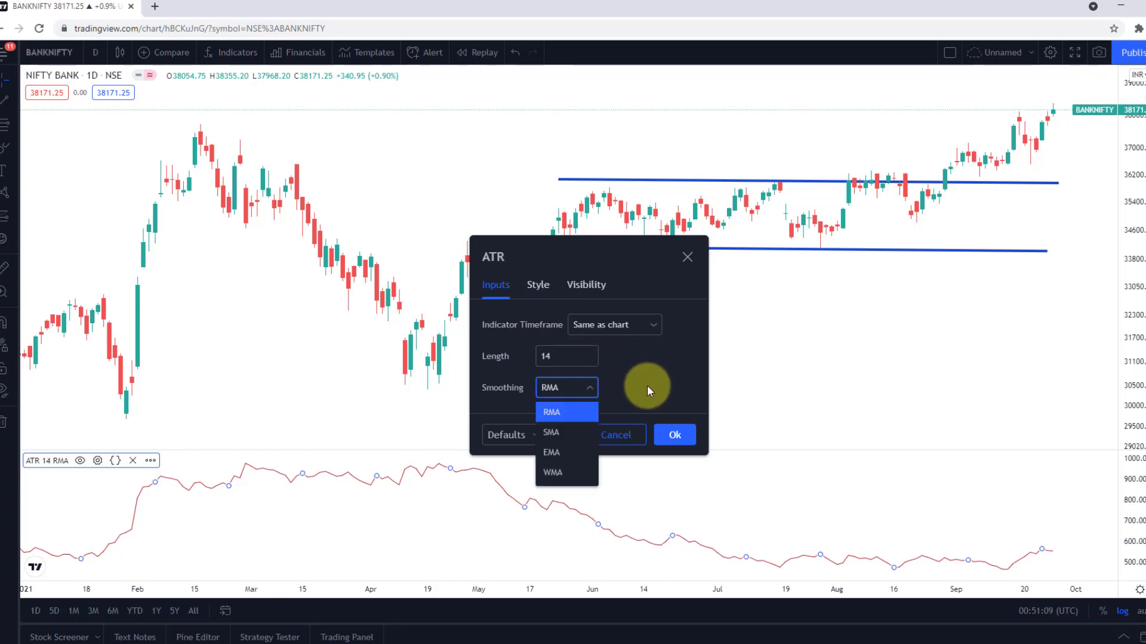
left_click(647, 388)
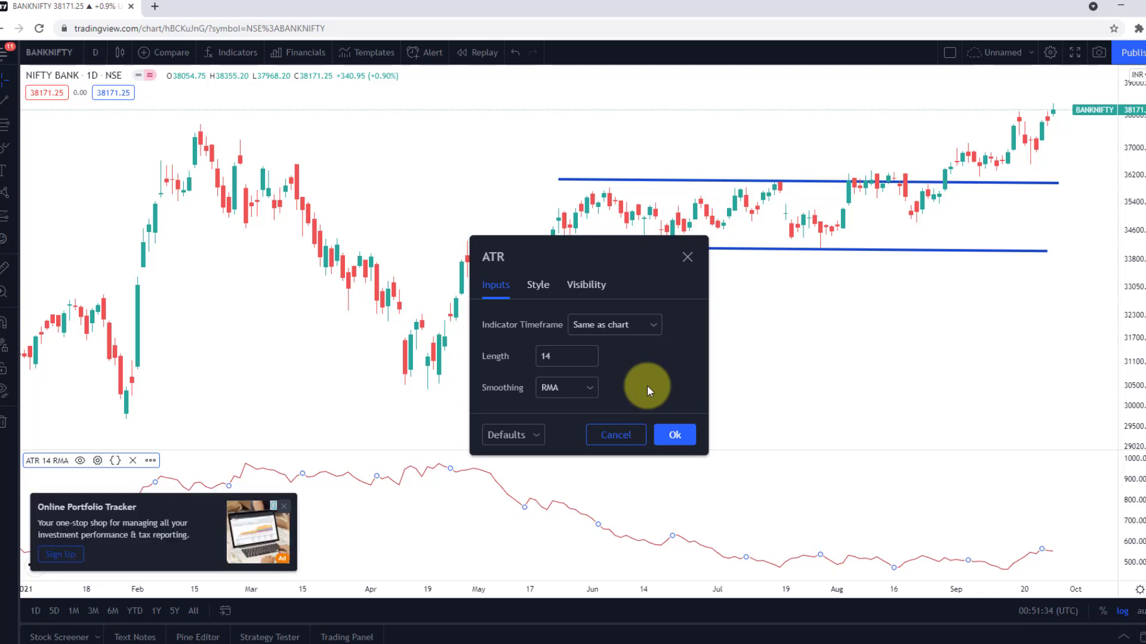
left_click(880, 414)
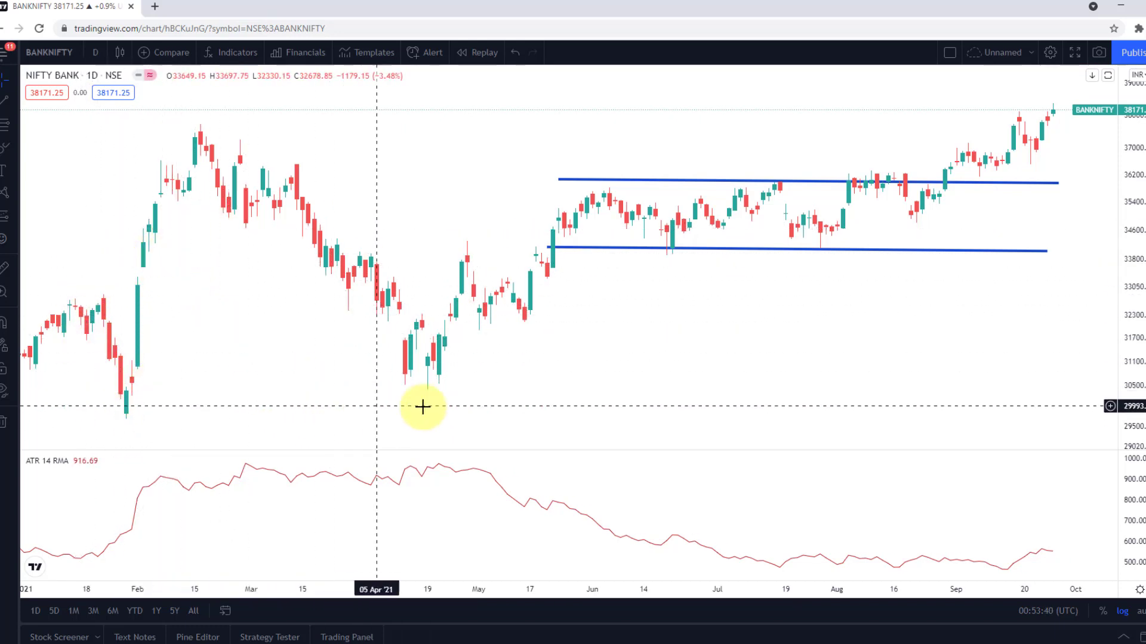
Draw a rectangle around the BANKNIFTY price swings from early January to mid-May, above the ATR pane.
key("alt+shift+r")
mouse_move(46, 117)
left_mouse_down()
mouse_move(474, 423)
mouse_move(536, 426)
left_mouse_up()
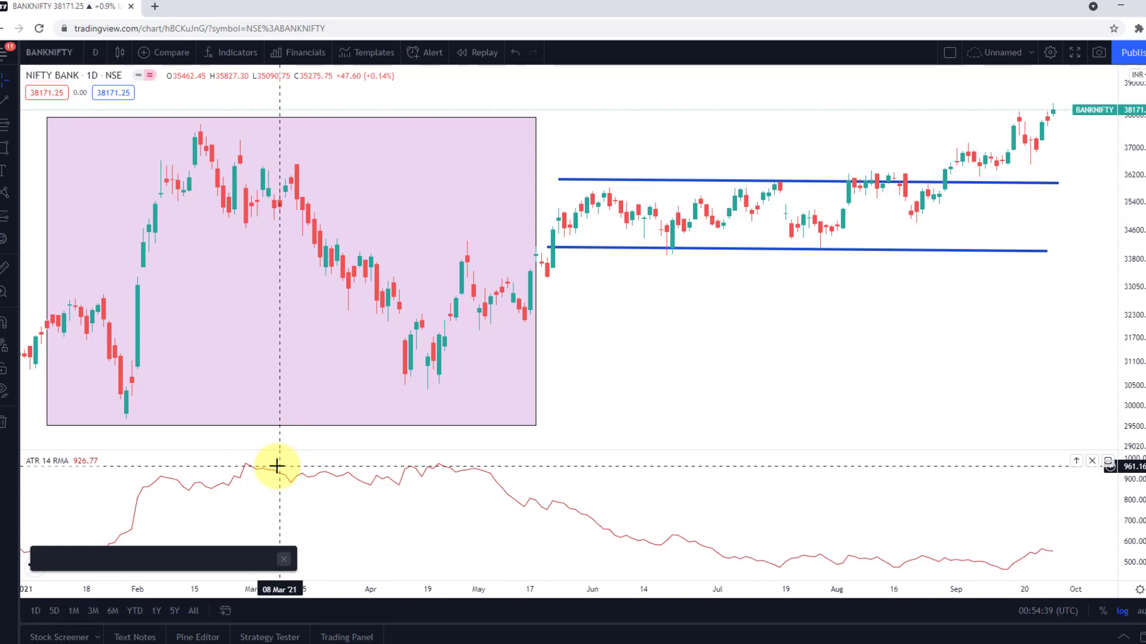
left_click(284, 478)
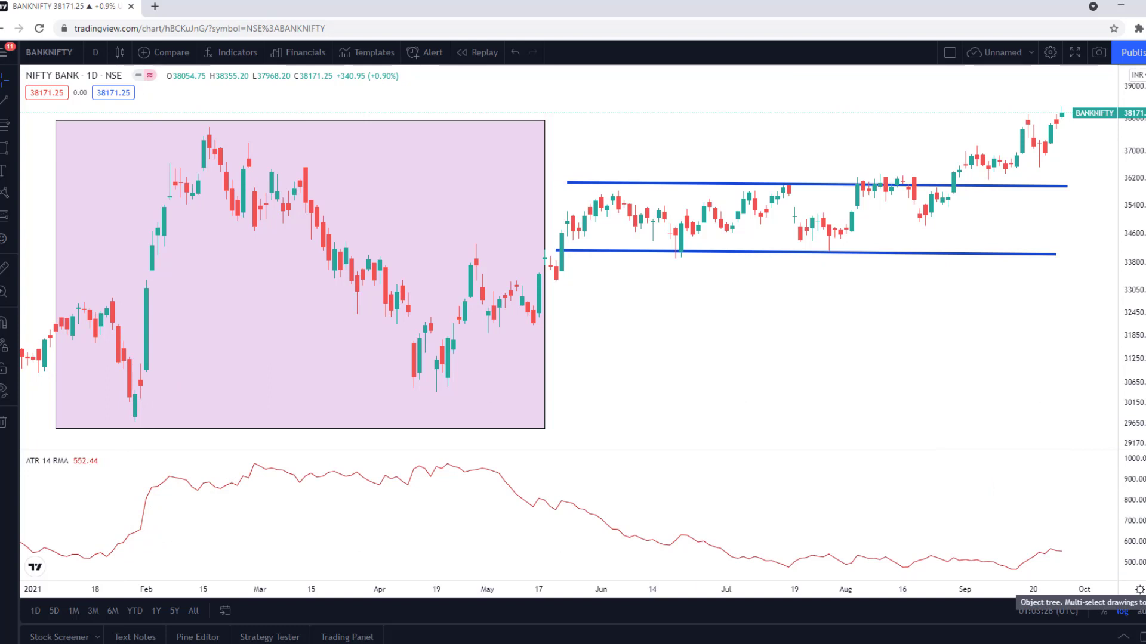
Bring up the S&P 500 index (SPX) chart to examine its price action and ATR.
left_click(64, 52)
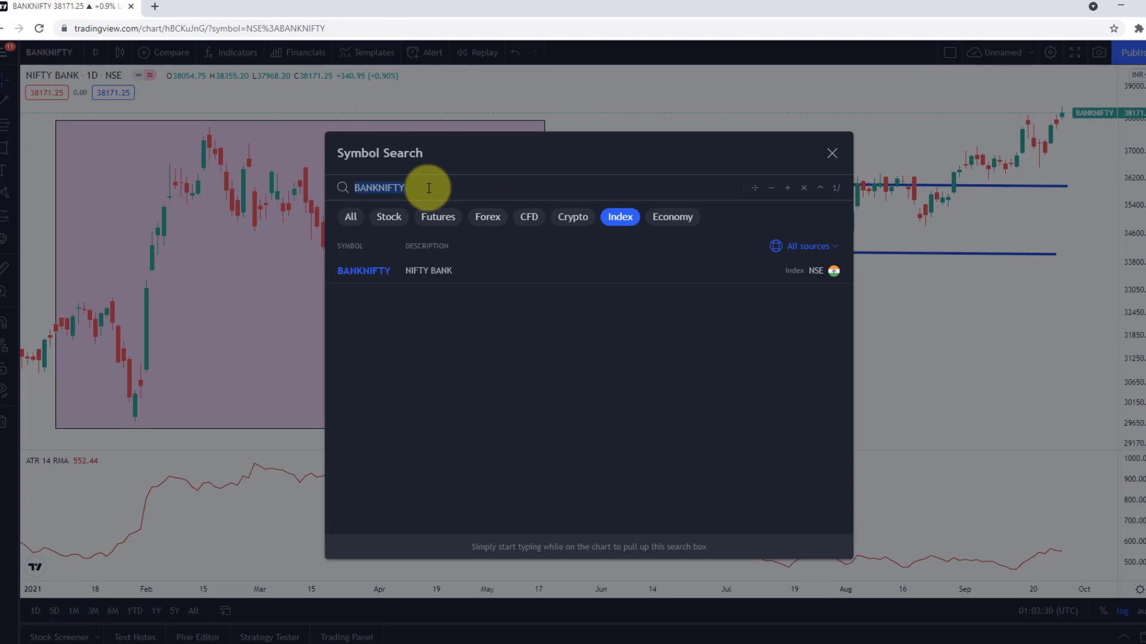
type("SPX")
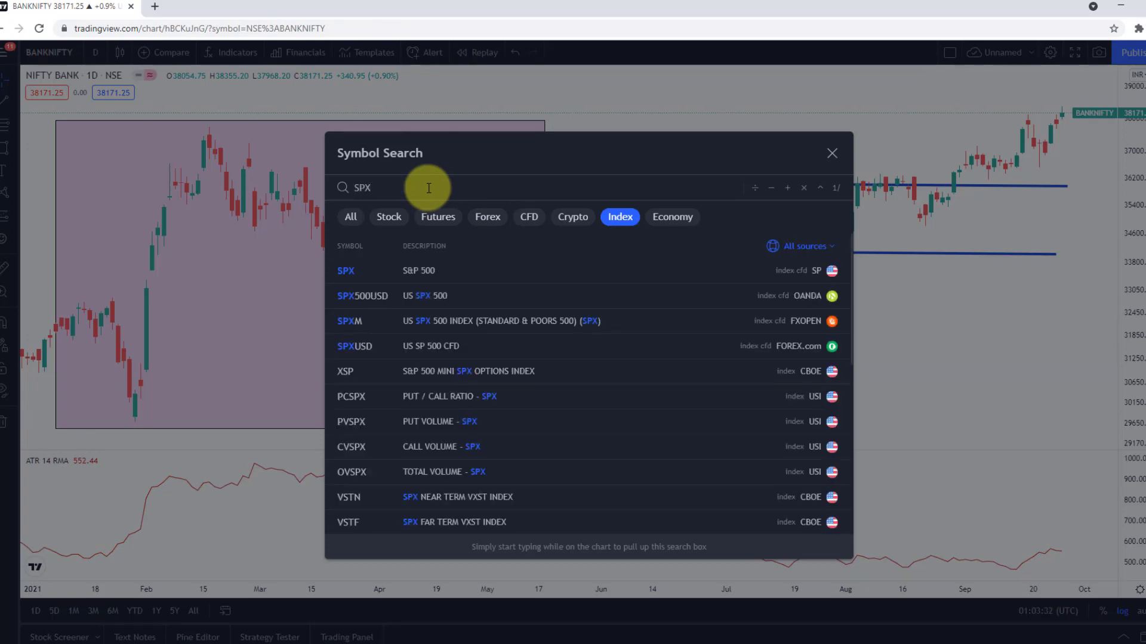
left_click(748, 270)
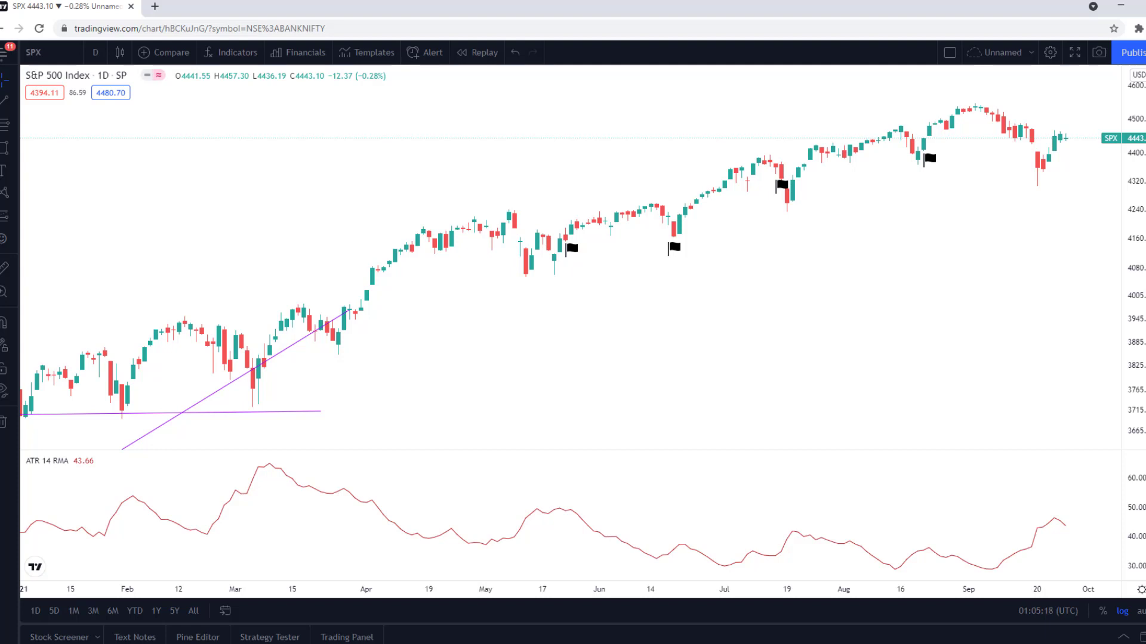
Return the chart to BANKNIFTY and add the ADX indicator alongside the ATR.
left_click(56, 52)
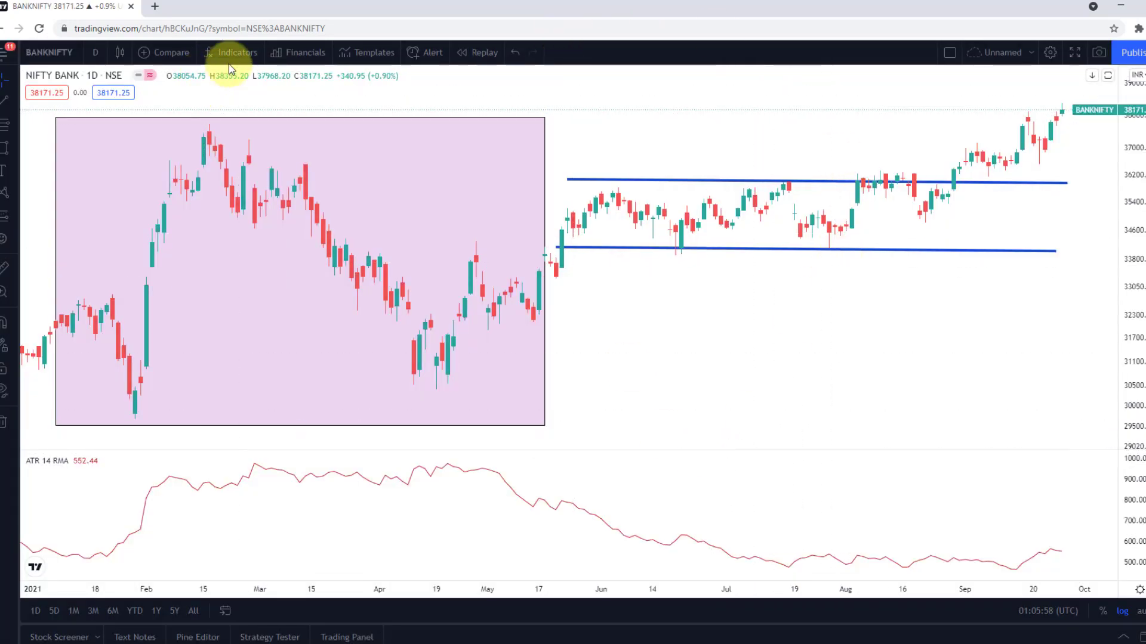
left_click(238, 55)
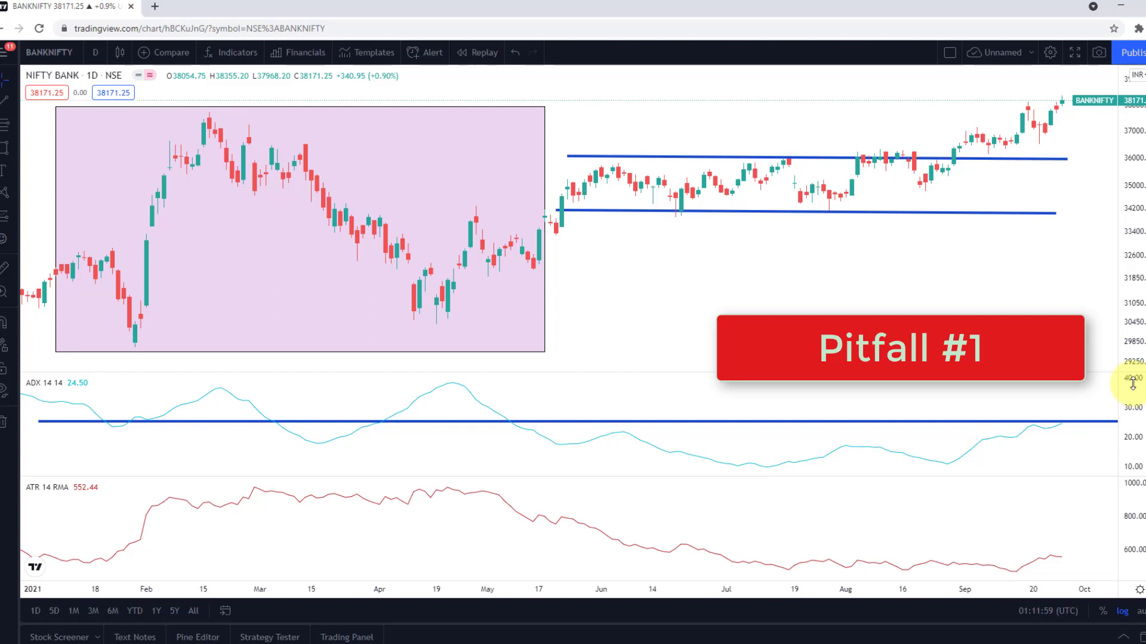
Mark the mid-March decline with ellipses on the price, ADX and ATR panes.
left_click(14, 151)
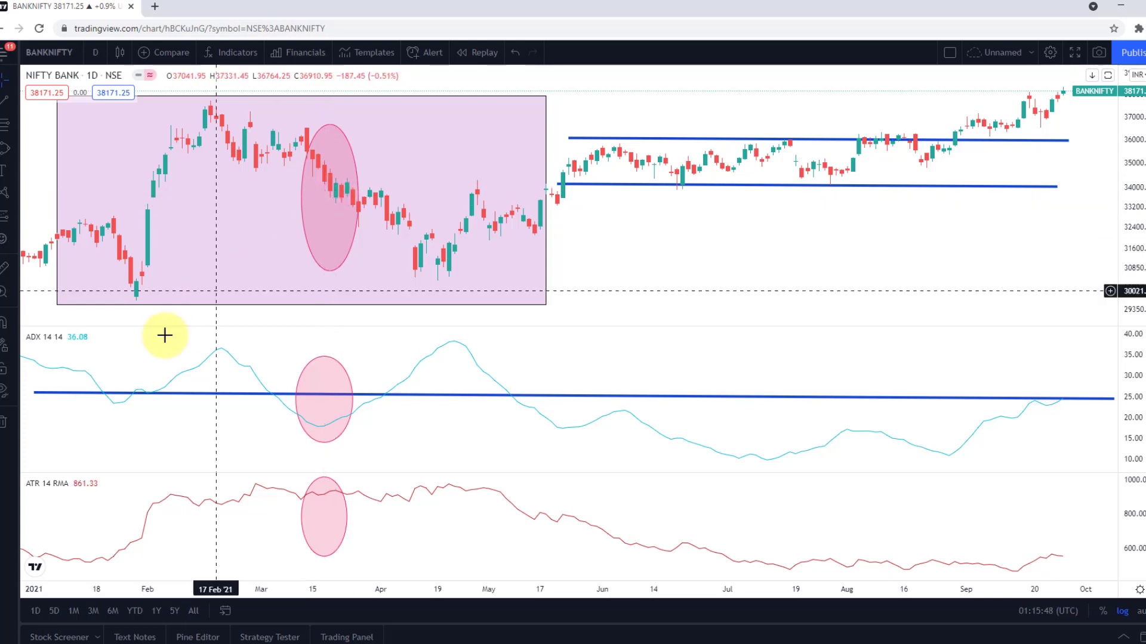
mouse_move(38, 340)
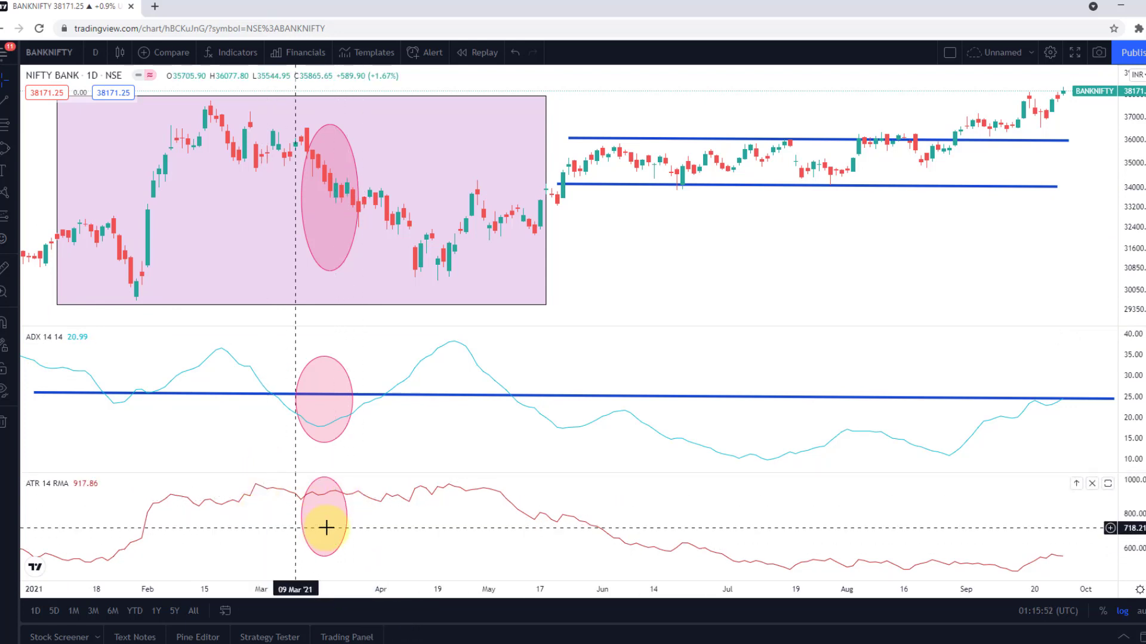
left_click(308, 484)
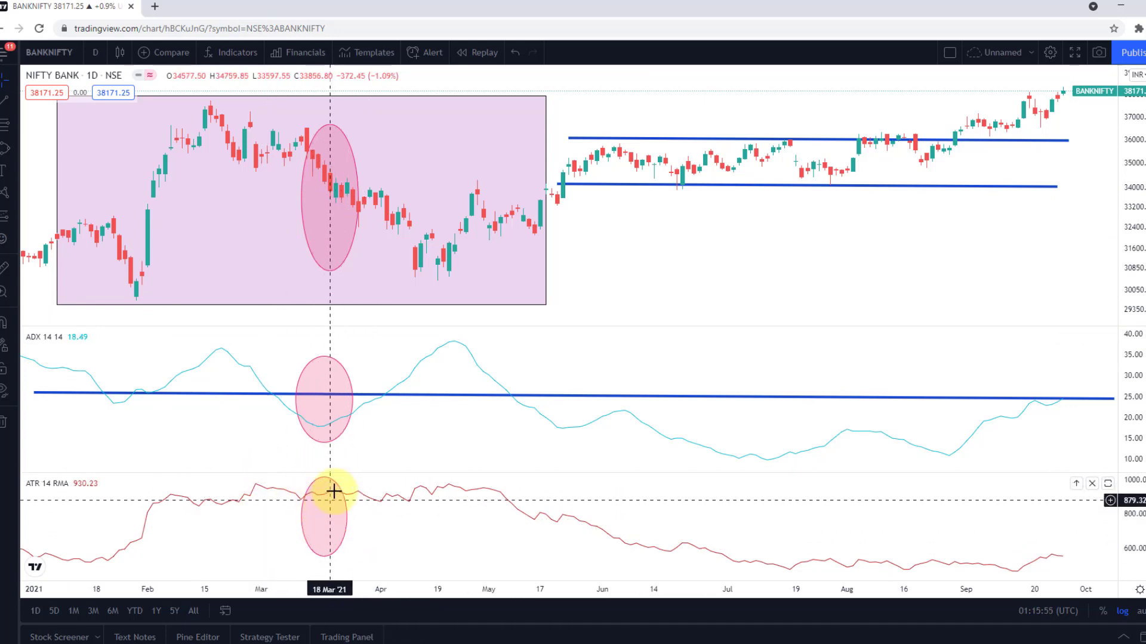
Draw two horizontal trend lines across the ATR pane, one along its highs and one along its lows, spanning June 2020 to October 2021.
left_click(282, 475)
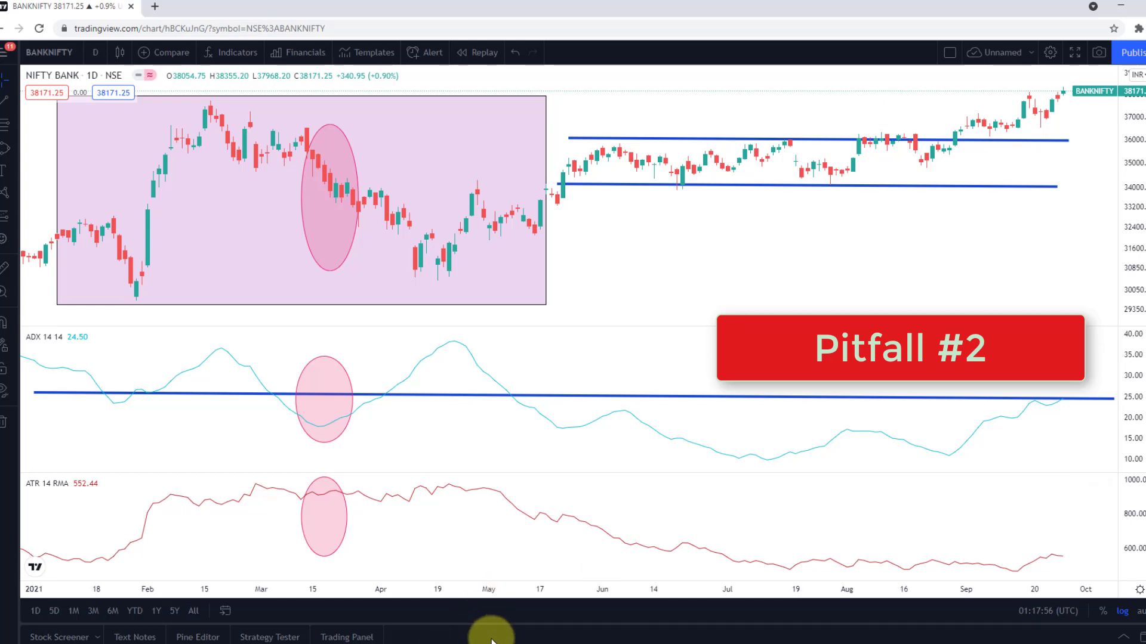
mouse_move(521, 545)
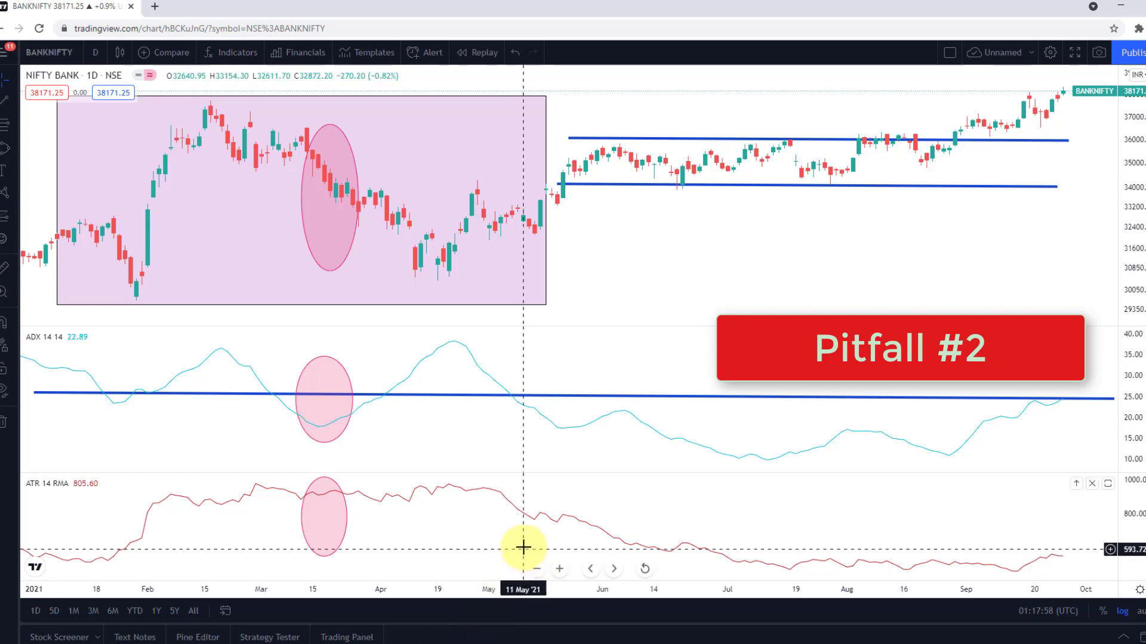
left_click(536, 571)
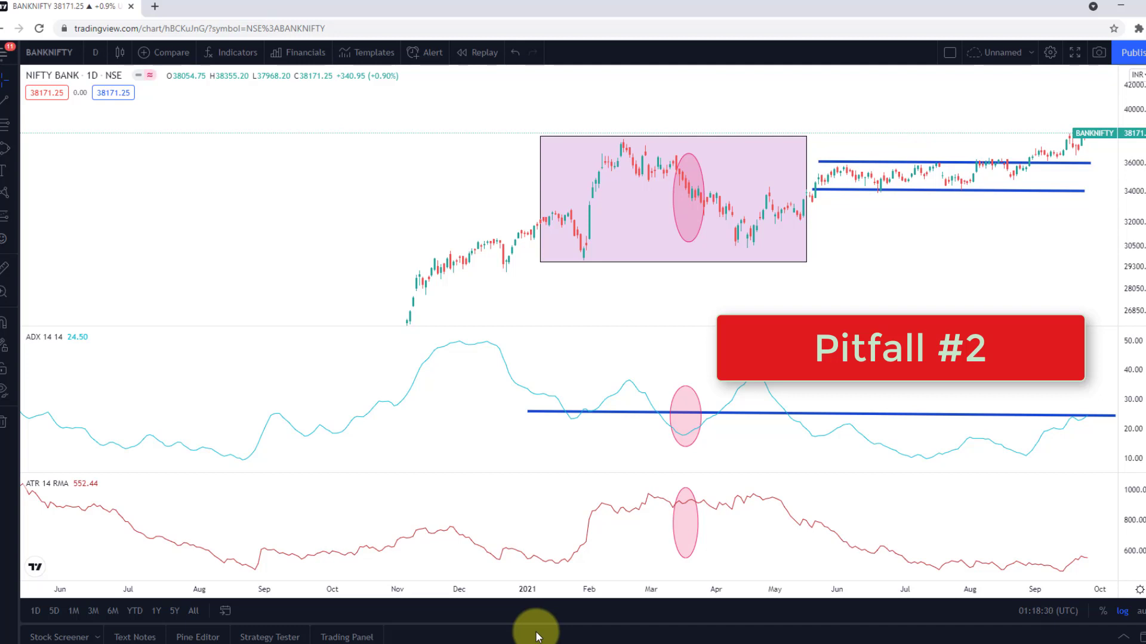
left_click(5, 98)
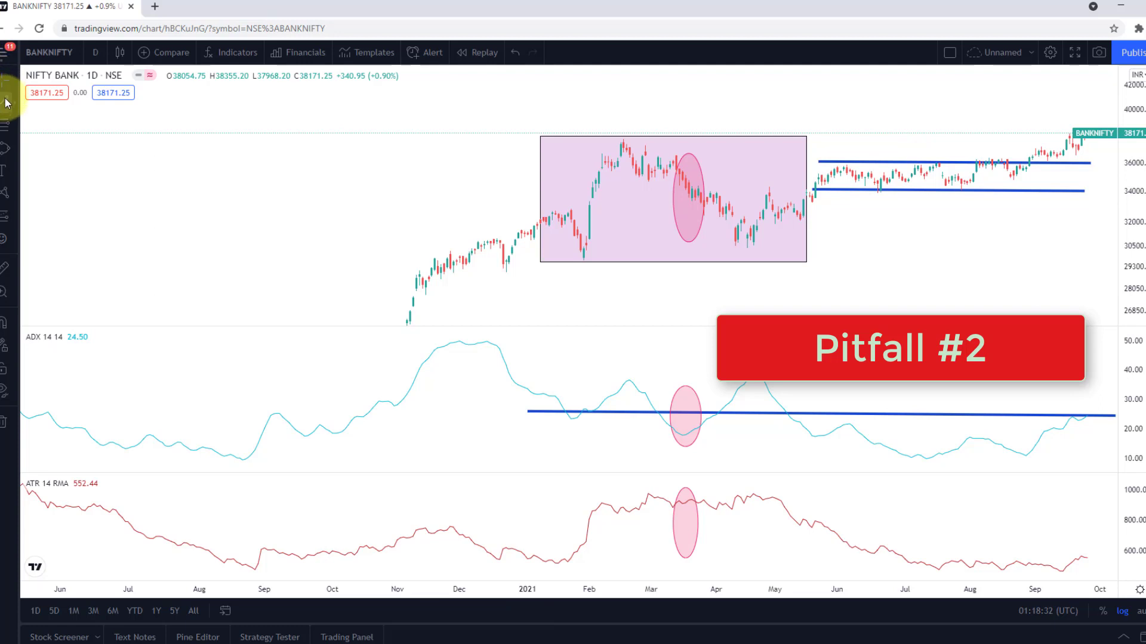
left_click(33, 493)
left_click(71, 572)
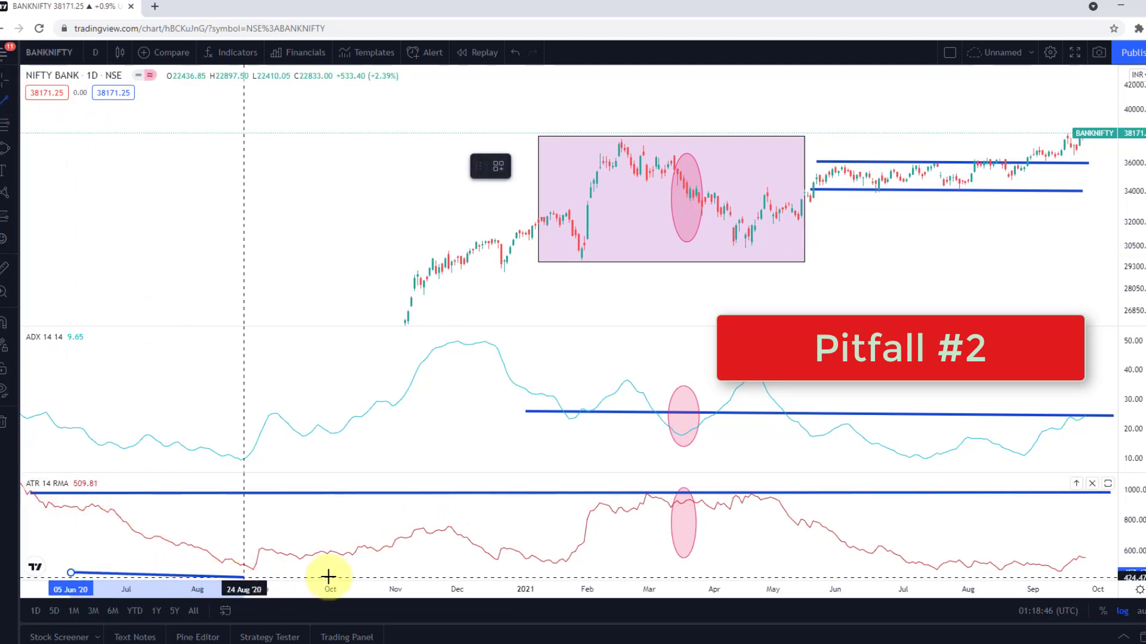
left_click(1124, 571)
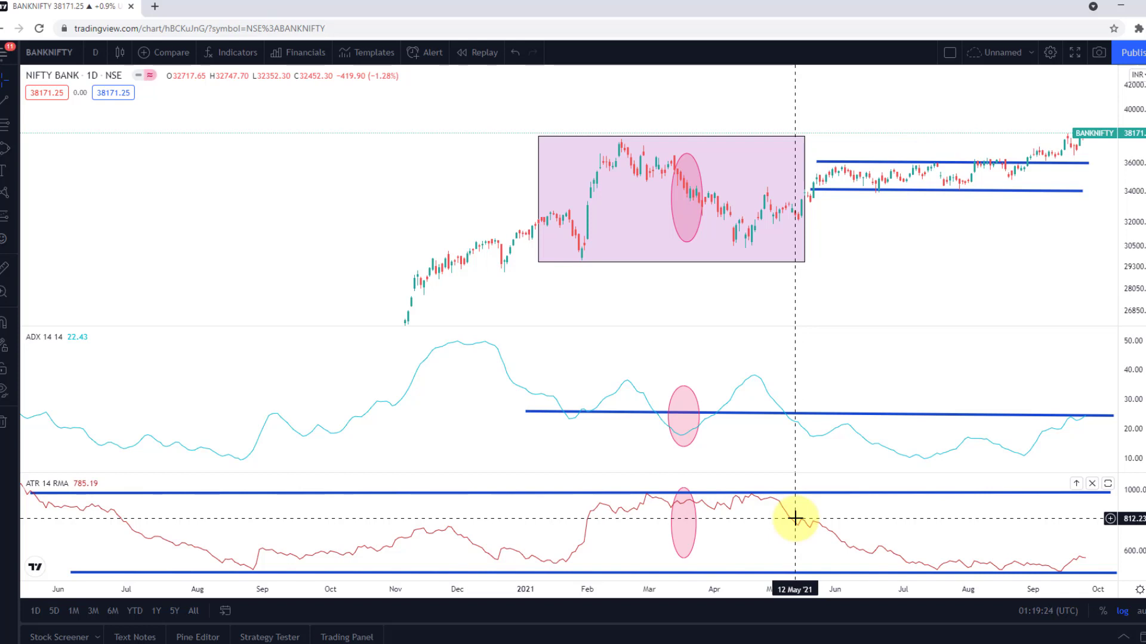
Examine the ATR's long-term range against BANKNIFTY price history from 2010 to 2021, including the 2020 spike.
left_click(537, 569)
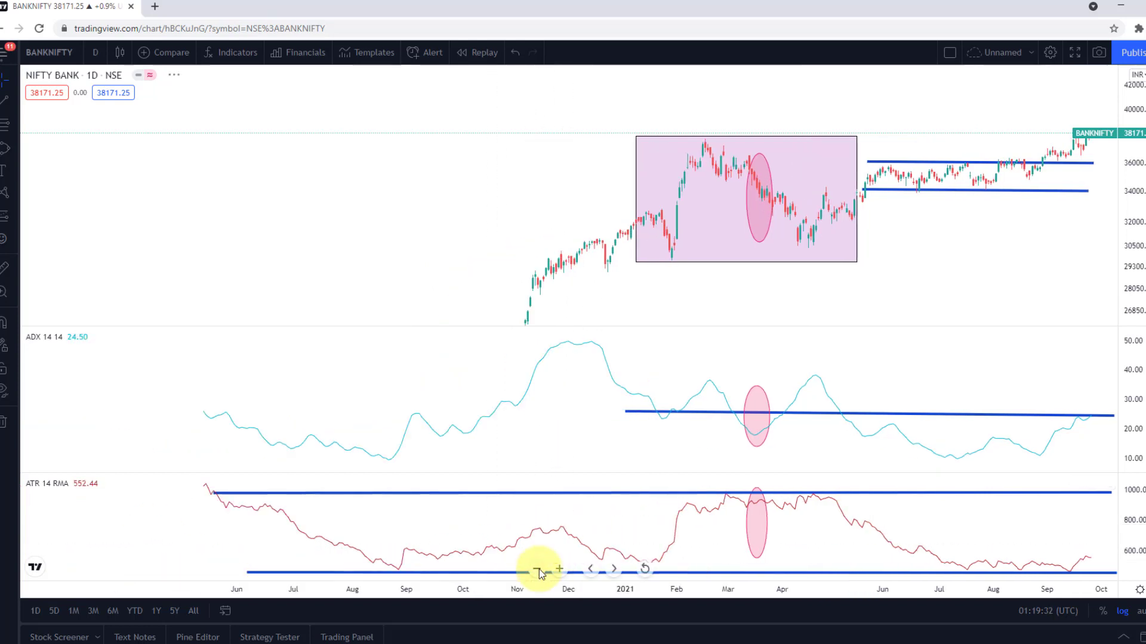
left_click(537, 569)
left_click(537, 569)
left_click(537, 569)
left_click(538, 569)
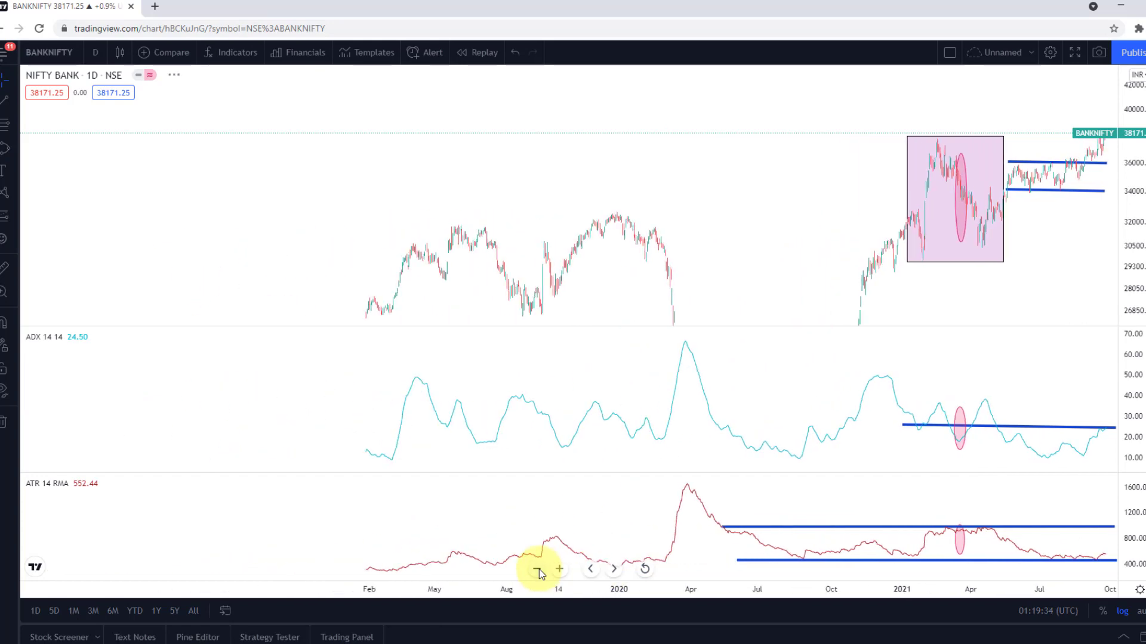
left_click(537, 570)
left_click_drag(1132, 294, 1141, 296)
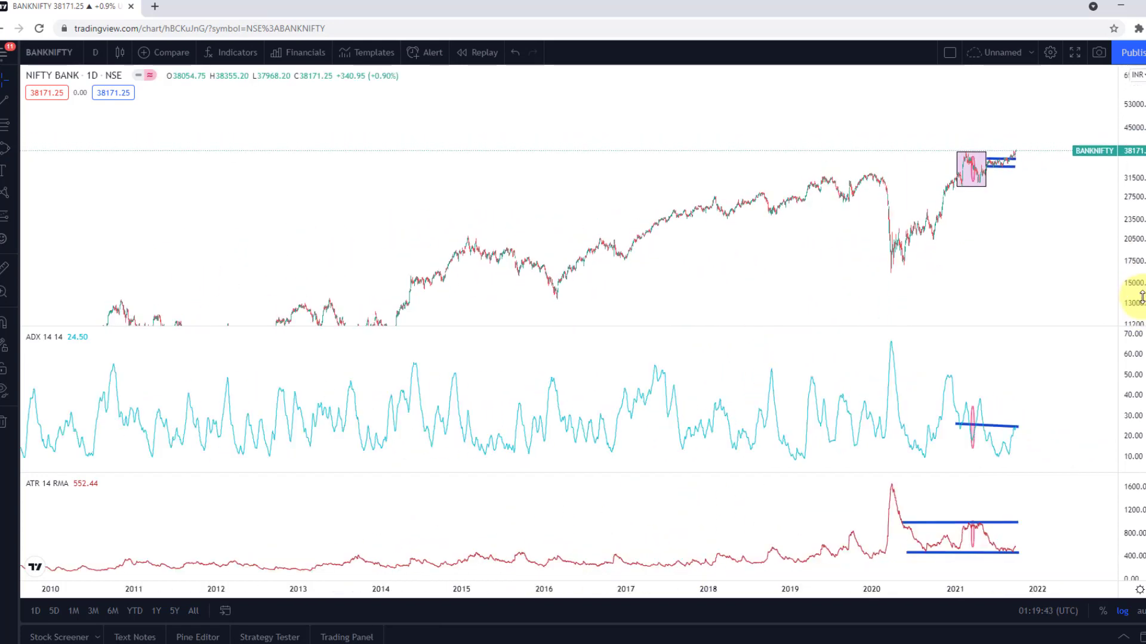
left_click_drag(836, 230, 822, 191)
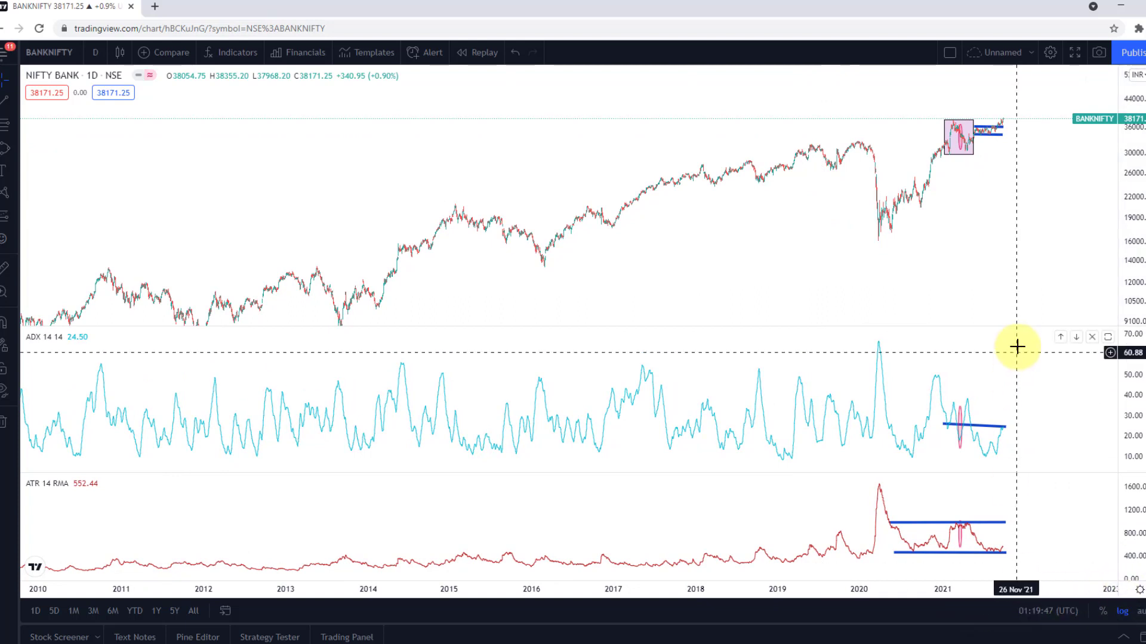
left_click_drag(1017, 347, 1094, 335)
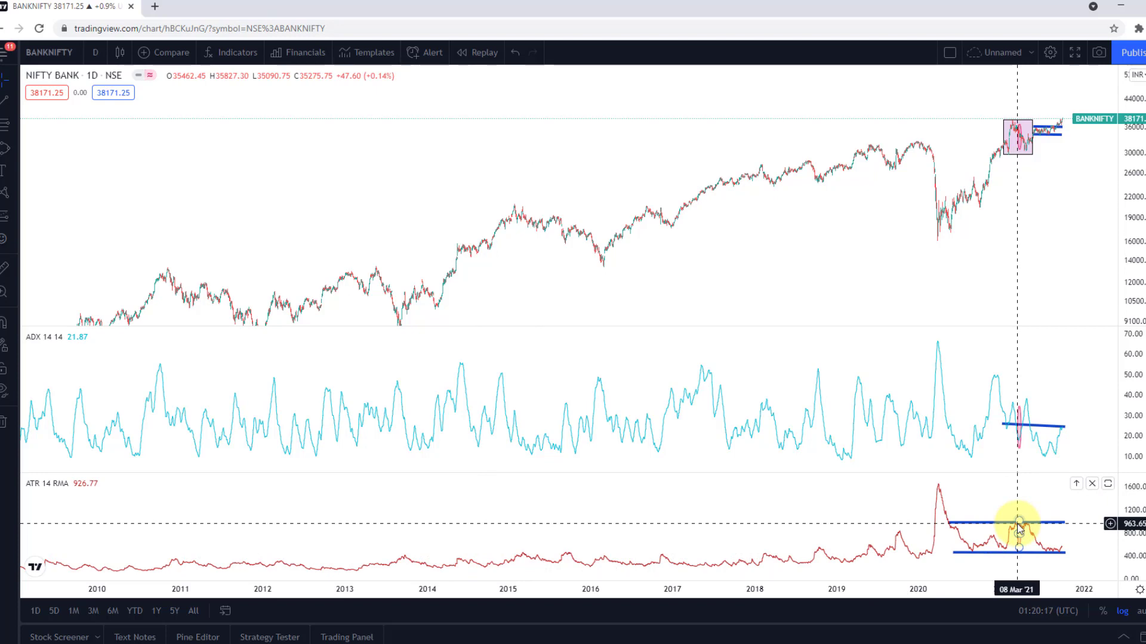
Return the chart to the September 2020 to October 2021 period with the price swings scaled up for comparison with the ATR range.
left_click(559, 569)
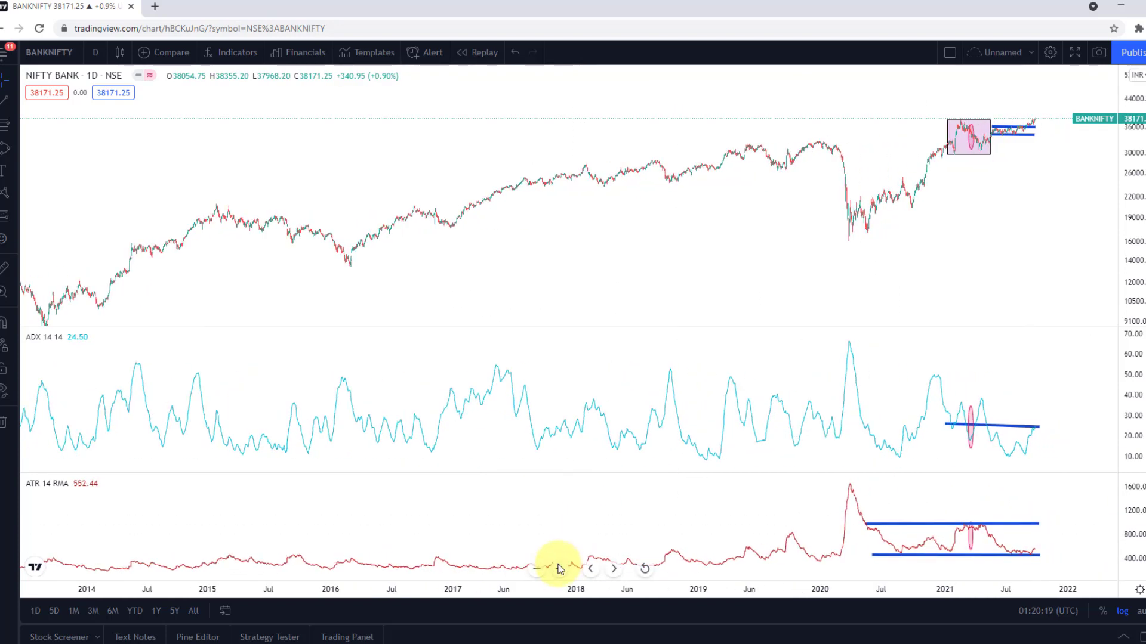
left_click(559, 568)
left_click(560, 569)
left_click(560, 568)
left_click(560, 569)
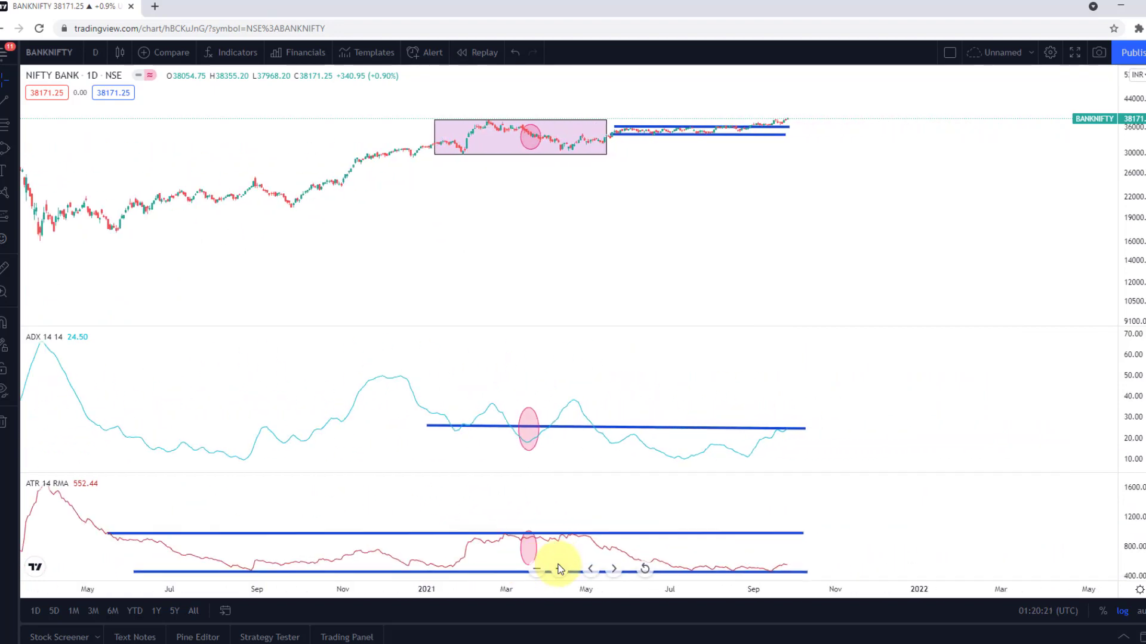
left_click(560, 569)
left_click_drag(614, 368, 954, 355)
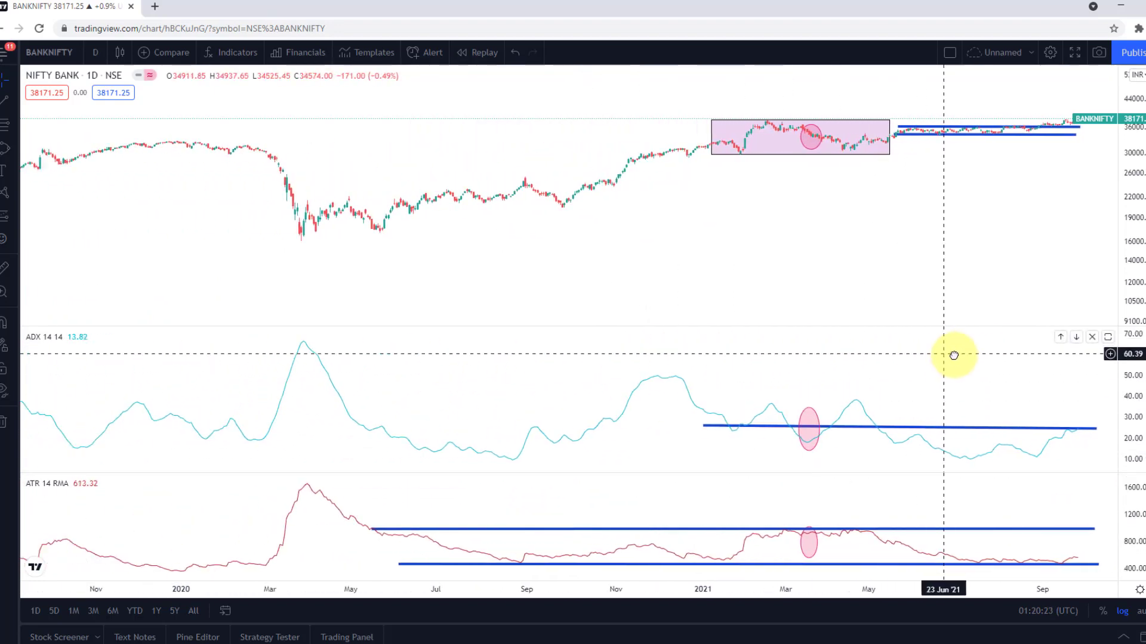
left_click(559, 568)
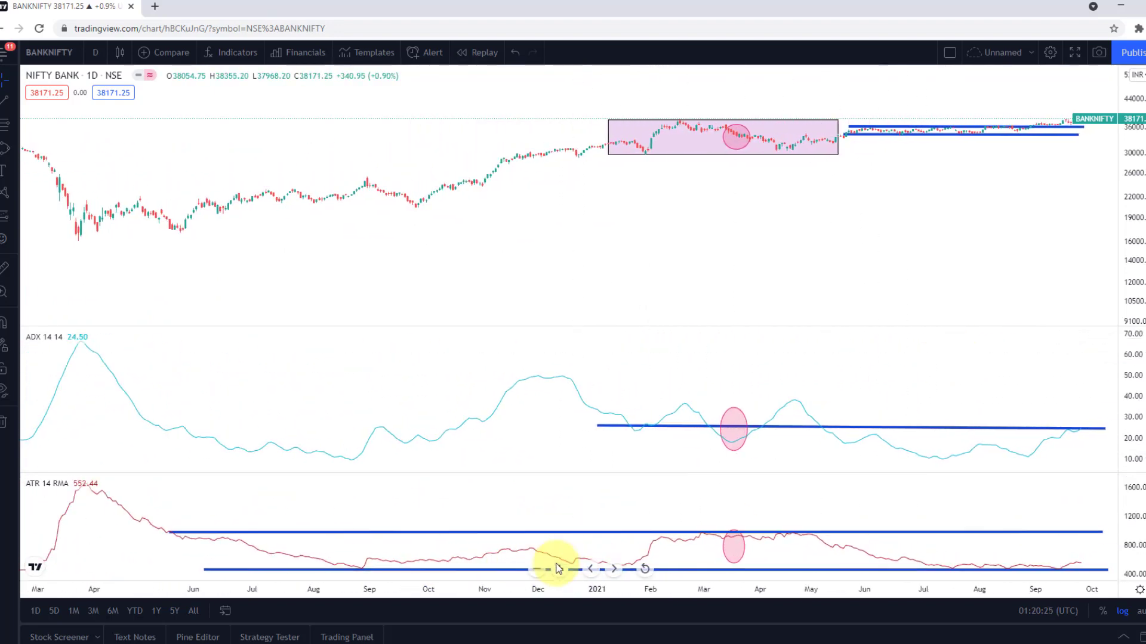
left_click(559, 568)
left_click(558, 568)
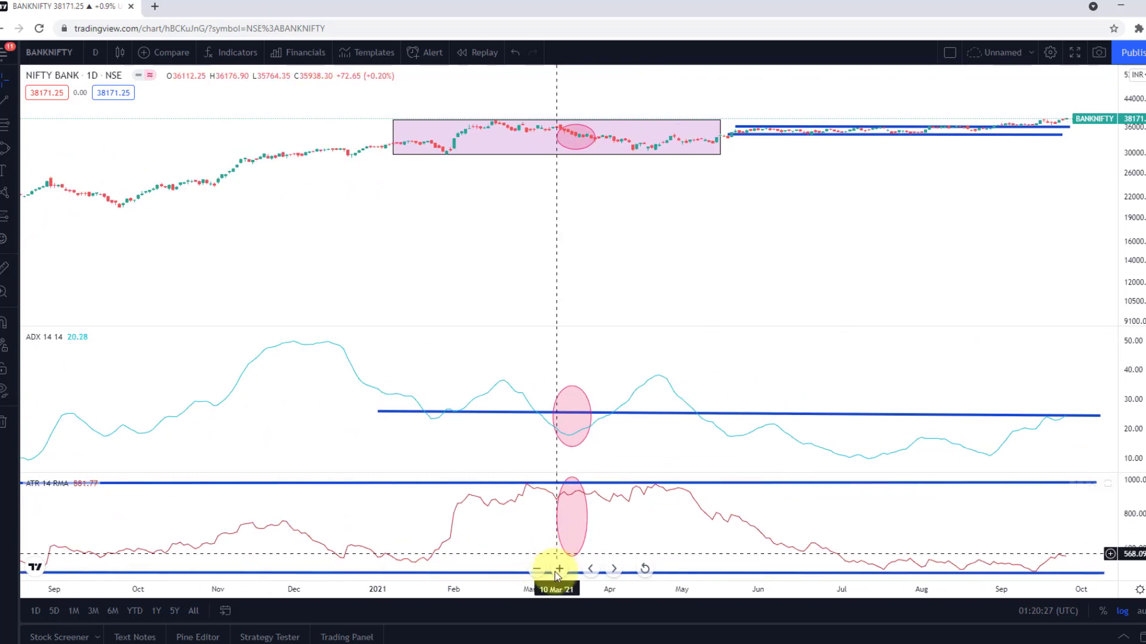
left_click_drag(685, 249, 718, 250)
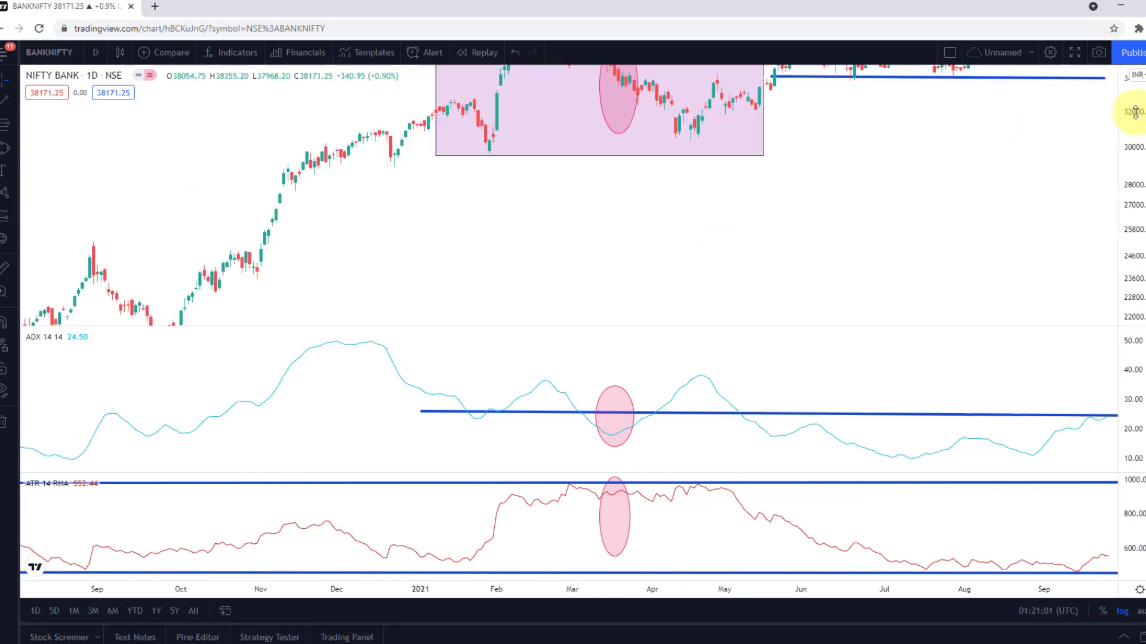
left_click_drag(870, 340, 839, 396)
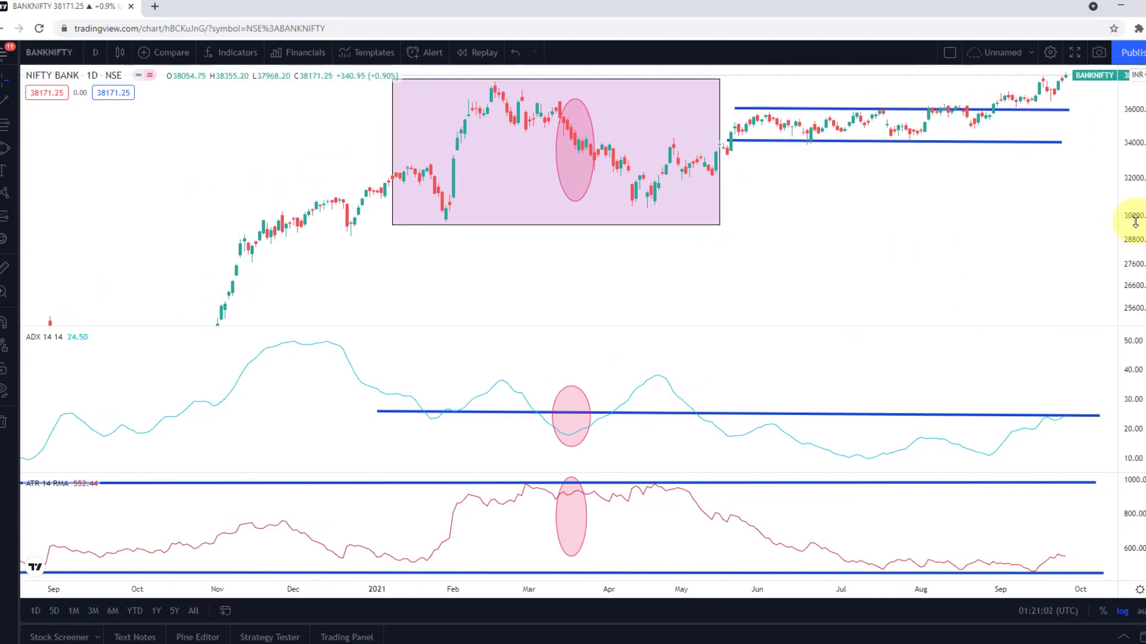
left_click_drag(973, 219, 945, 288)
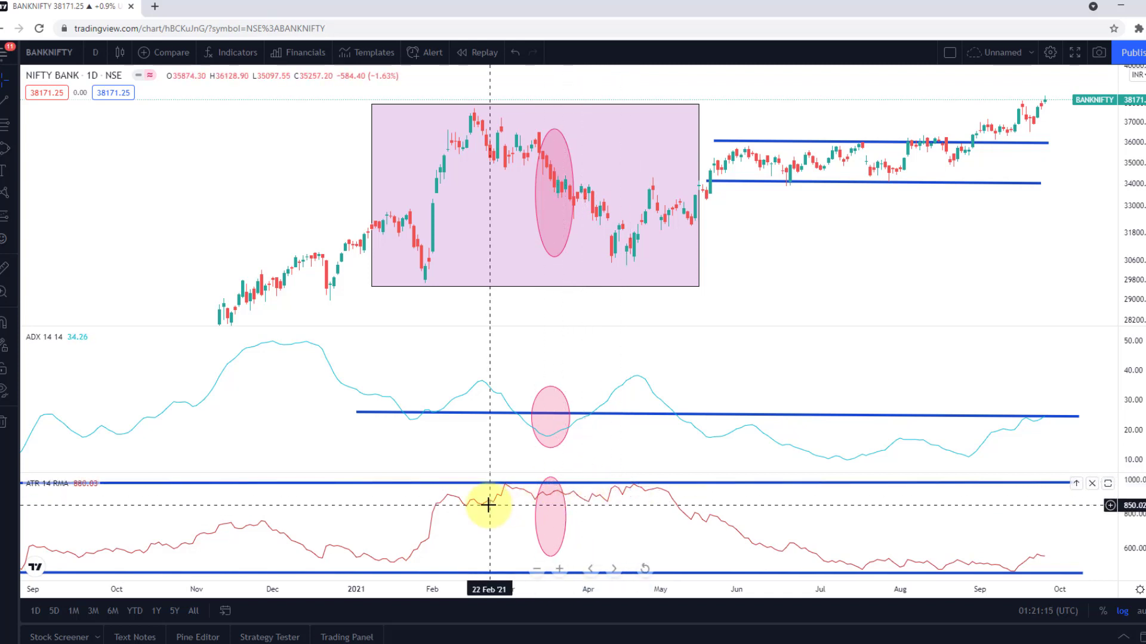
left_click_drag(493, 507, 551, 507)
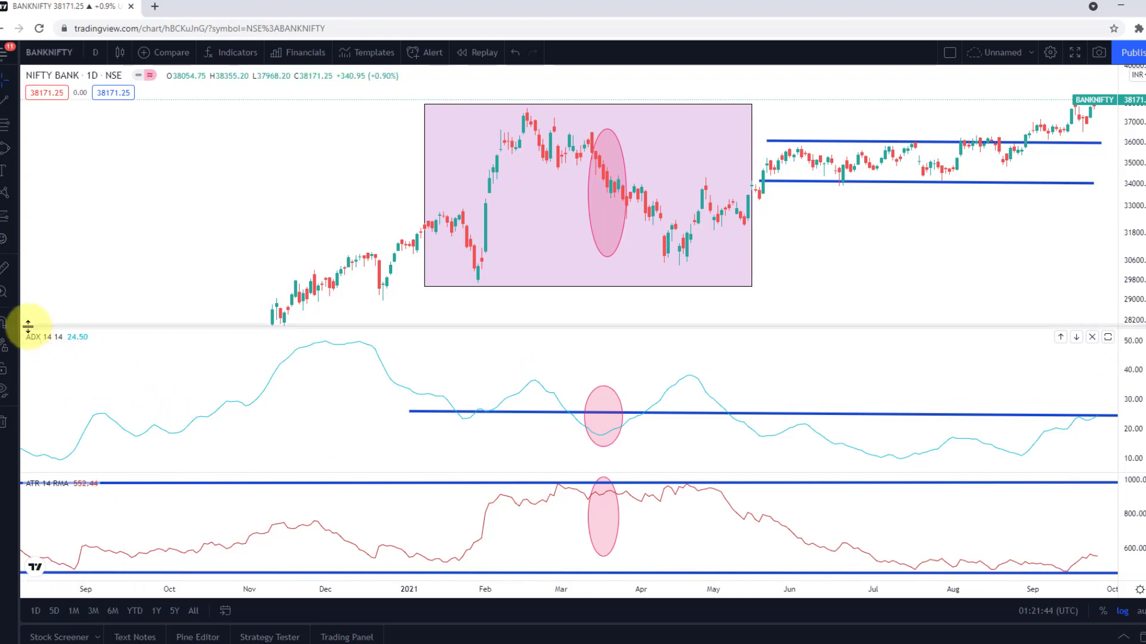
Remove the ADX indicator from the chart and enlarge the ATR pane.
mouse_move(56, 330)
left_click(126, 336)
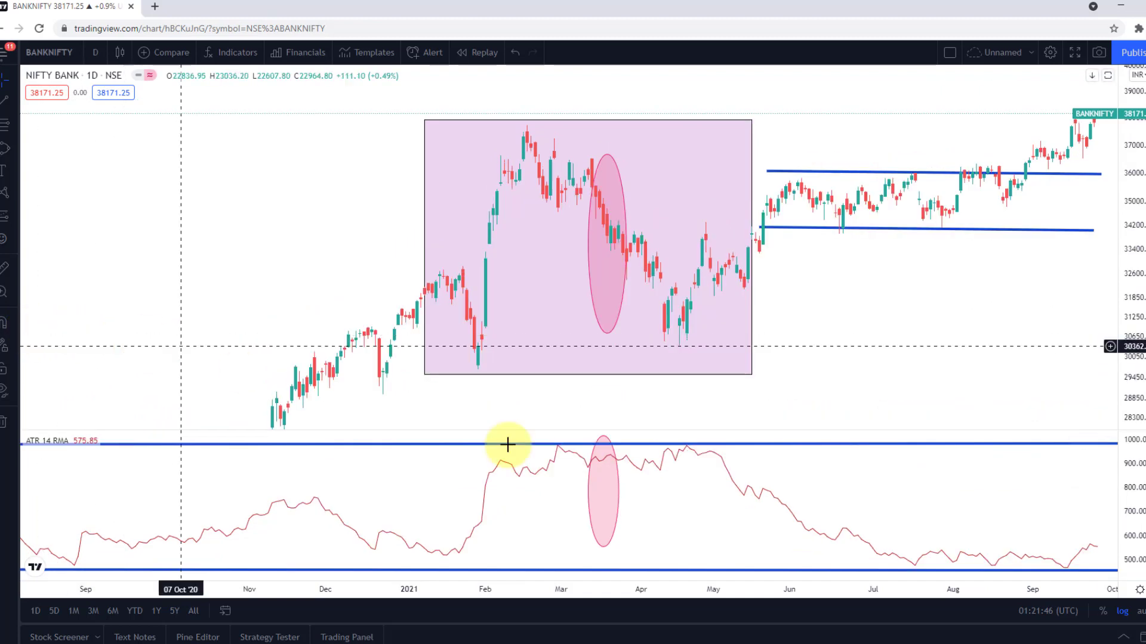
left_click_drag(719, 428, 718, 388)
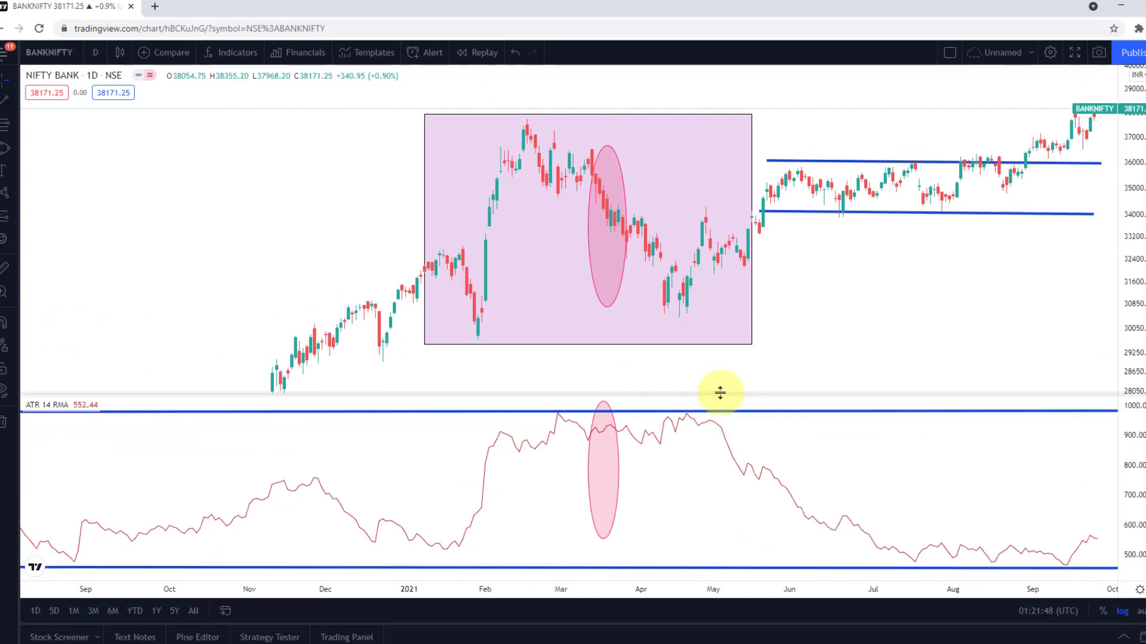
Shift the lower ATR trend line up to about 466 so it touches the July to September lows.
left_click_drag(941, 567, 941, 563)
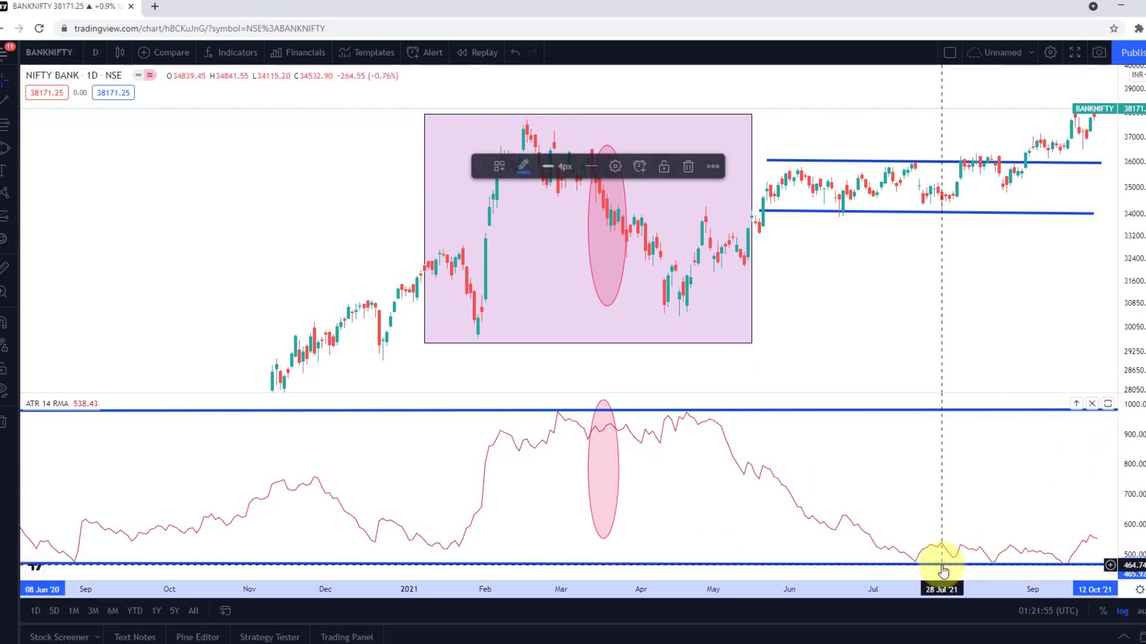
left_click(1082, 565)
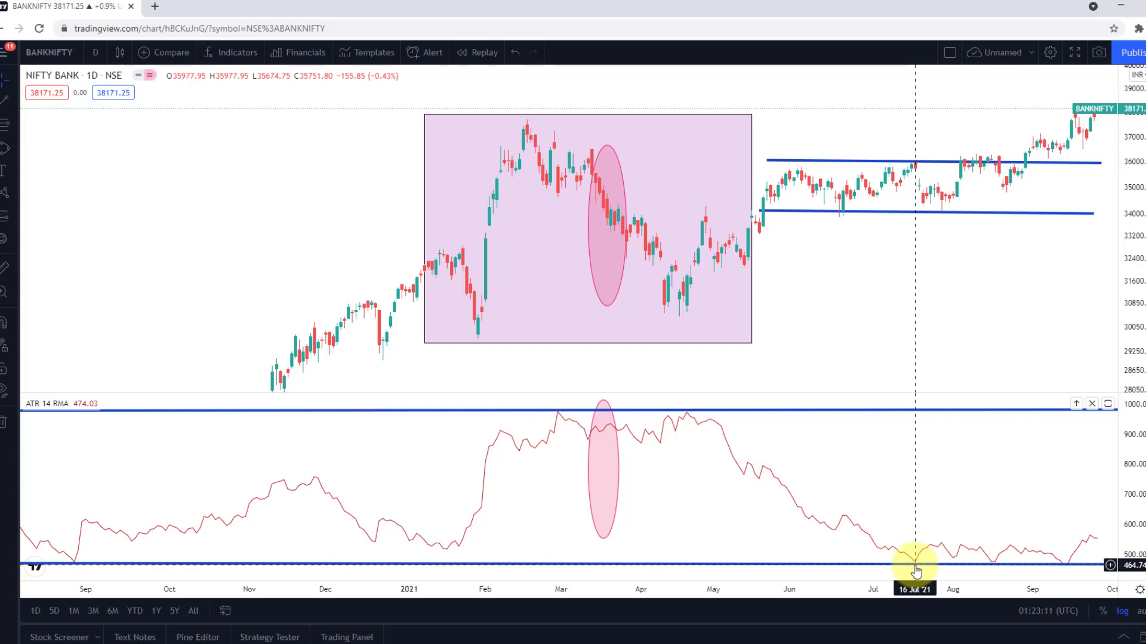
left_click_drag(915, 565, 917, 564)
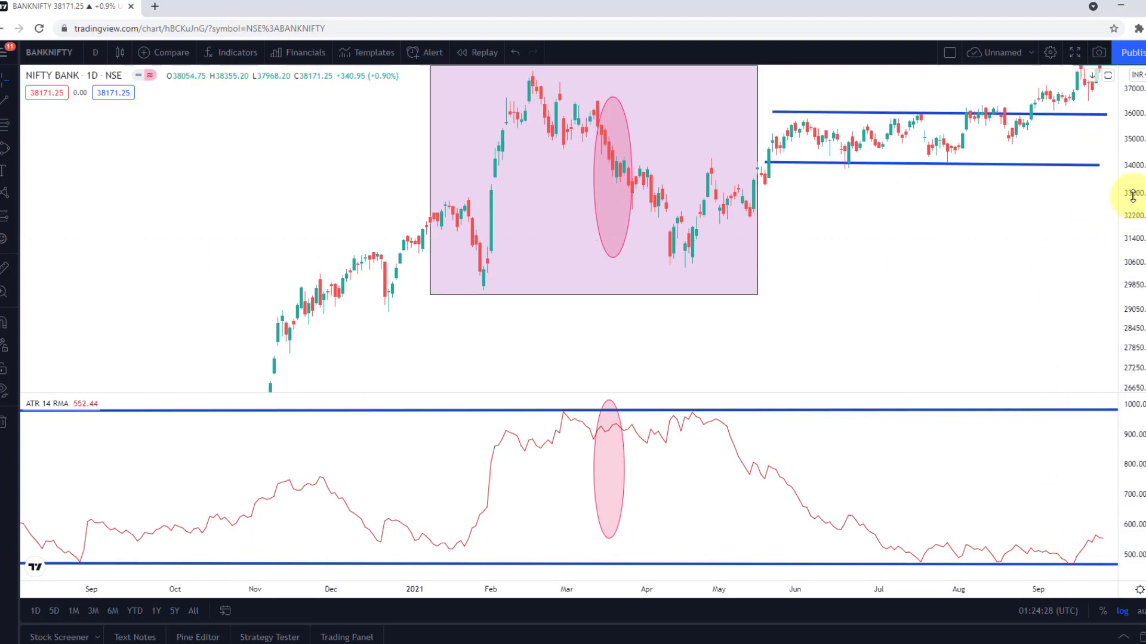
Compare the BANKNIFTY price swings with the ATR's April peak and its July to September lows.
left_click_drag(1129, 230, 1137, 367)
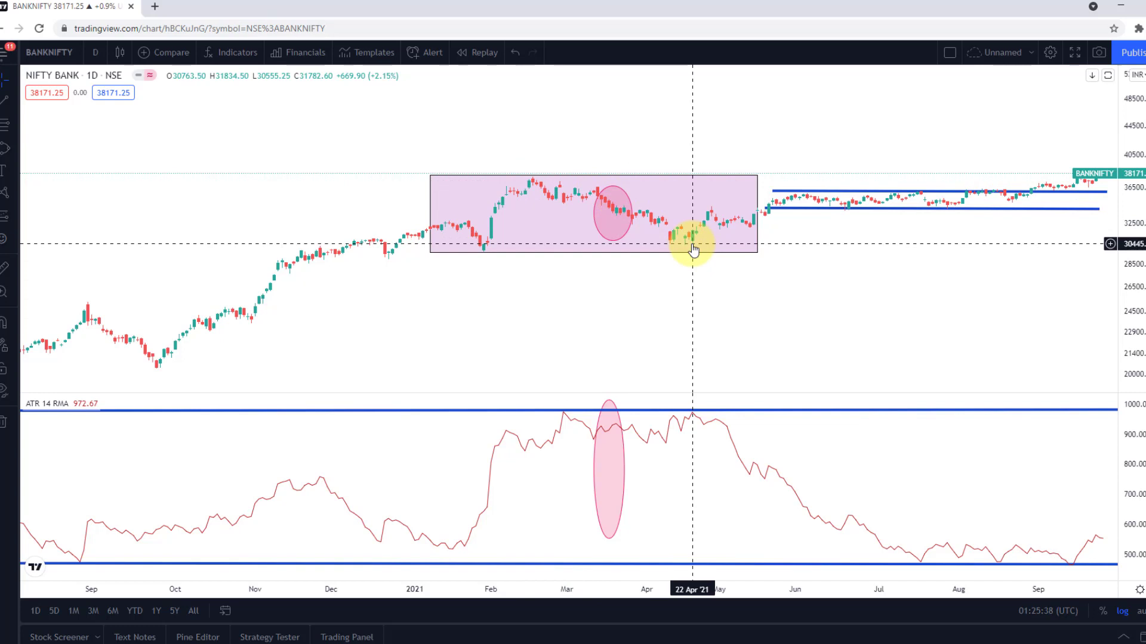
left_click_drag(1131, 281, 1019, 275)
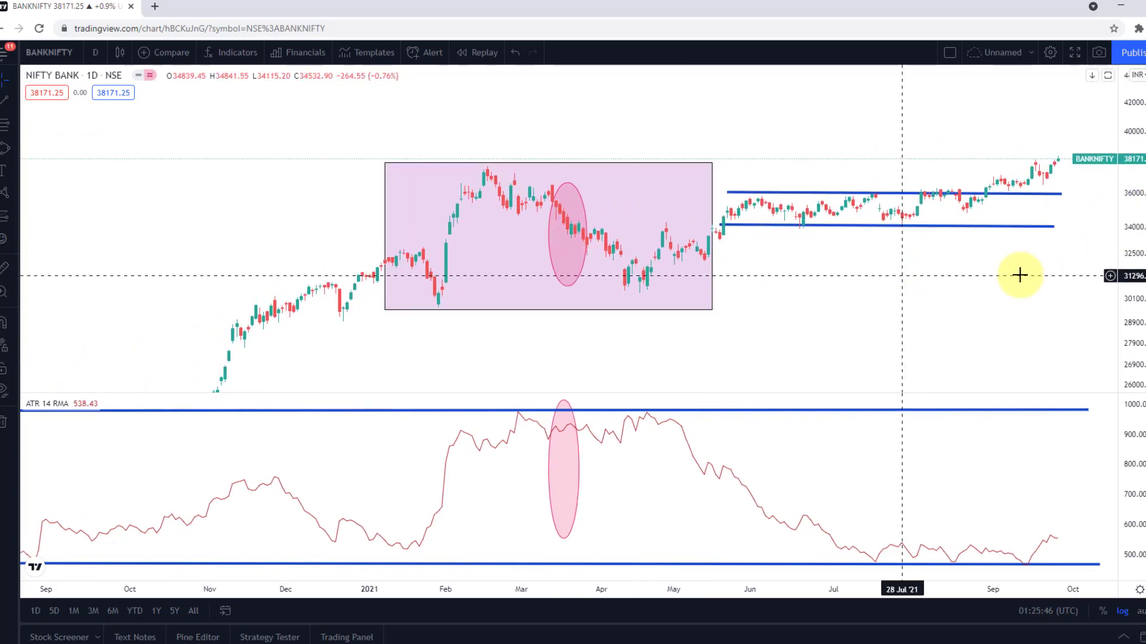
left_click_drag(1122, 311, 1122, 275)
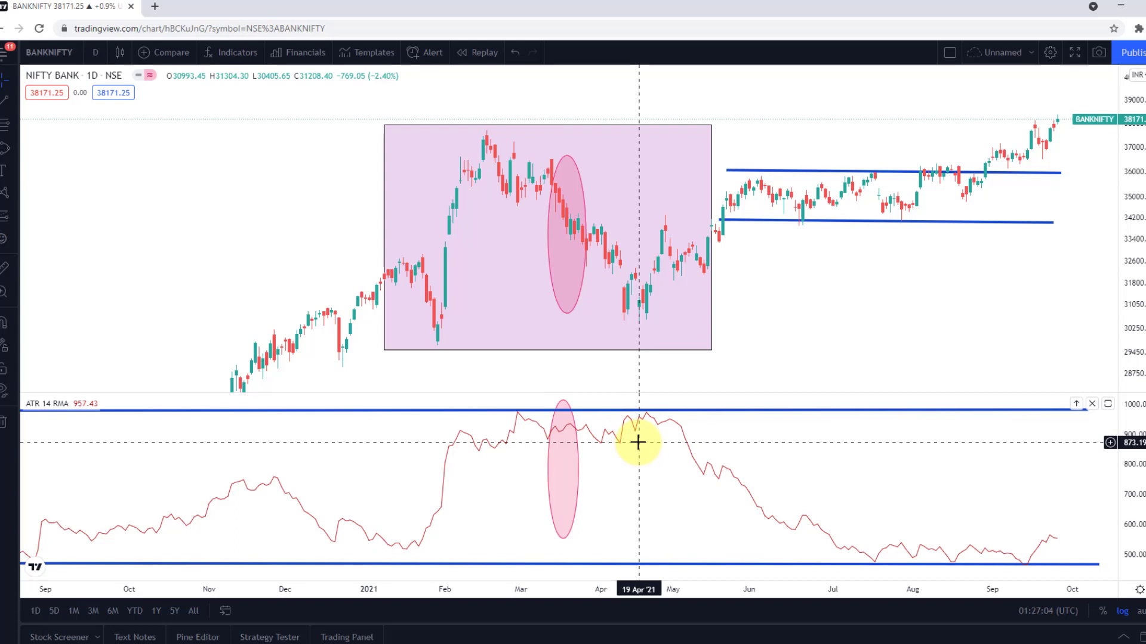
left_click(875, 565)
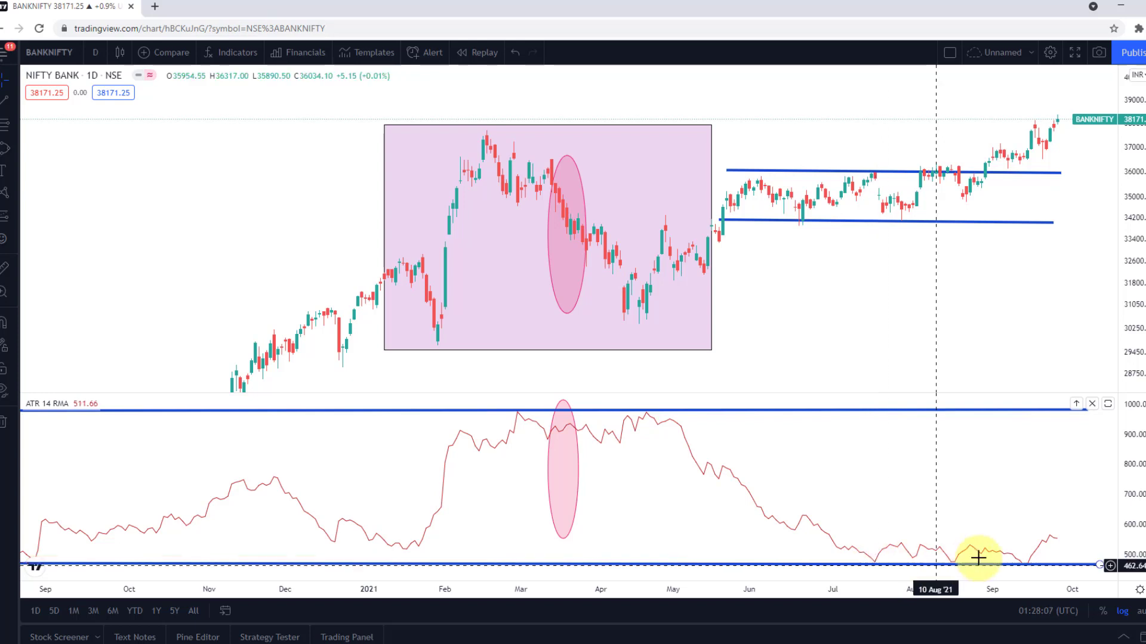
left_click(1027, 566)
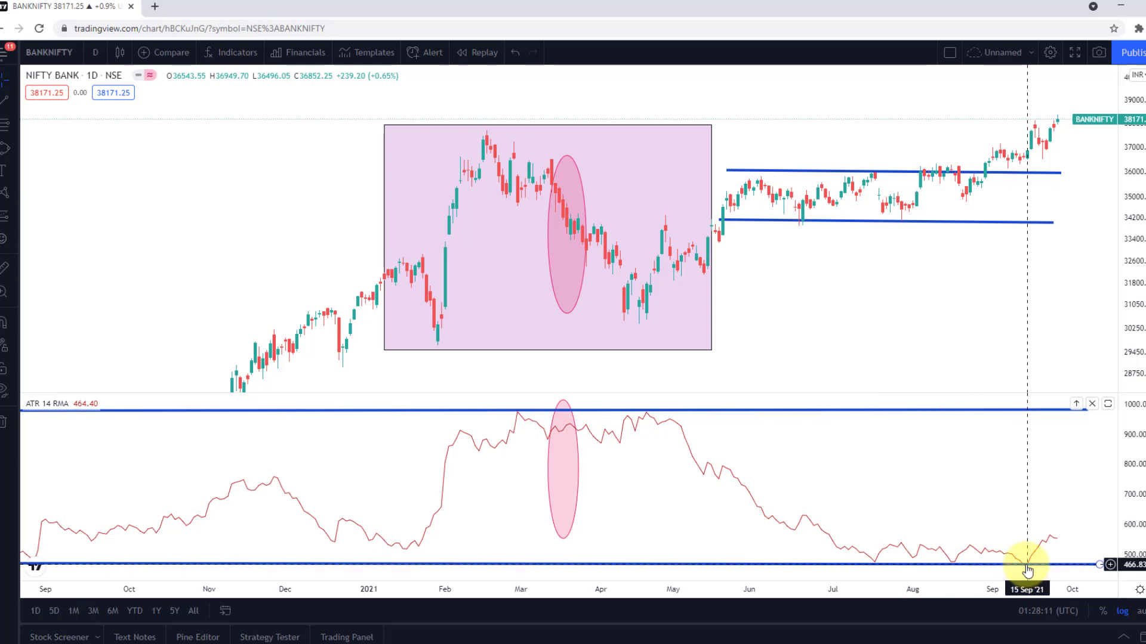